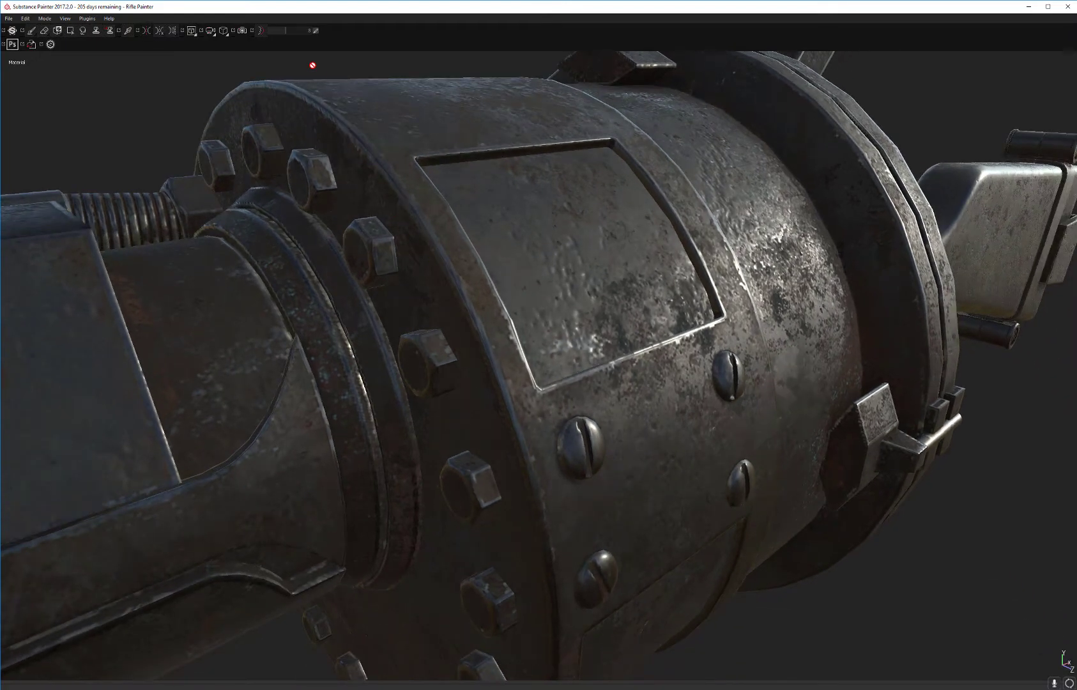
Remove the baked normal map from the additional maps of the lambert1 texture set.
{"action": "left_click_drag", "start_coordinate": [646, 388], "coordinate": [671, 401], "text": "alt"}
{"action": "key", "text": "Tab"}
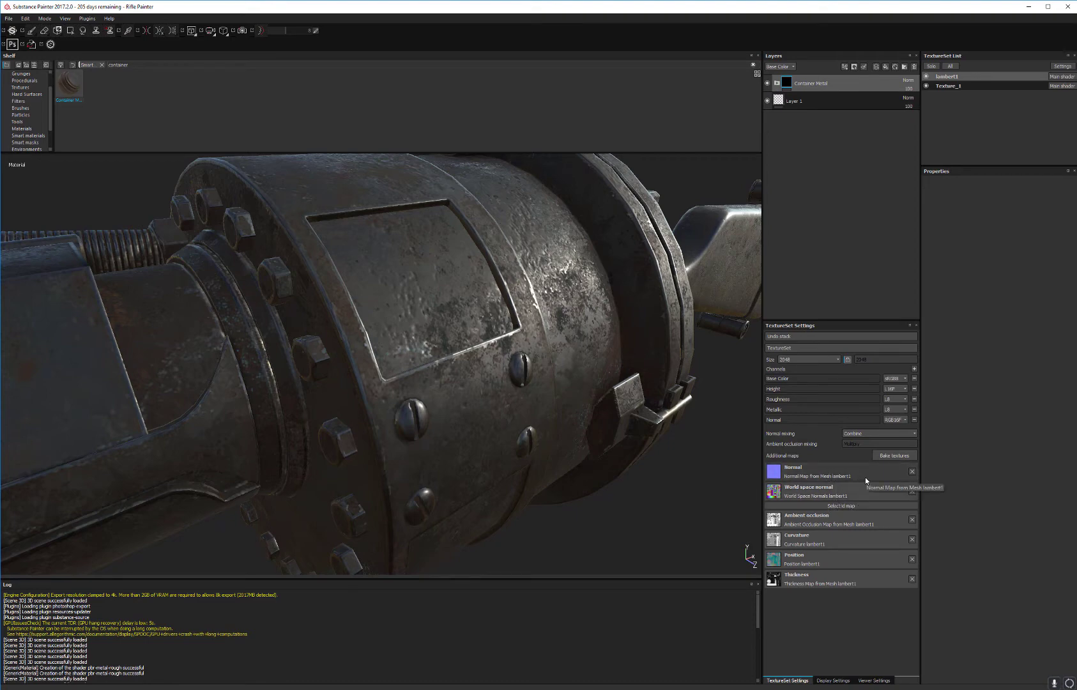
{"action": "left_click", "coordinate": [911, 471]}
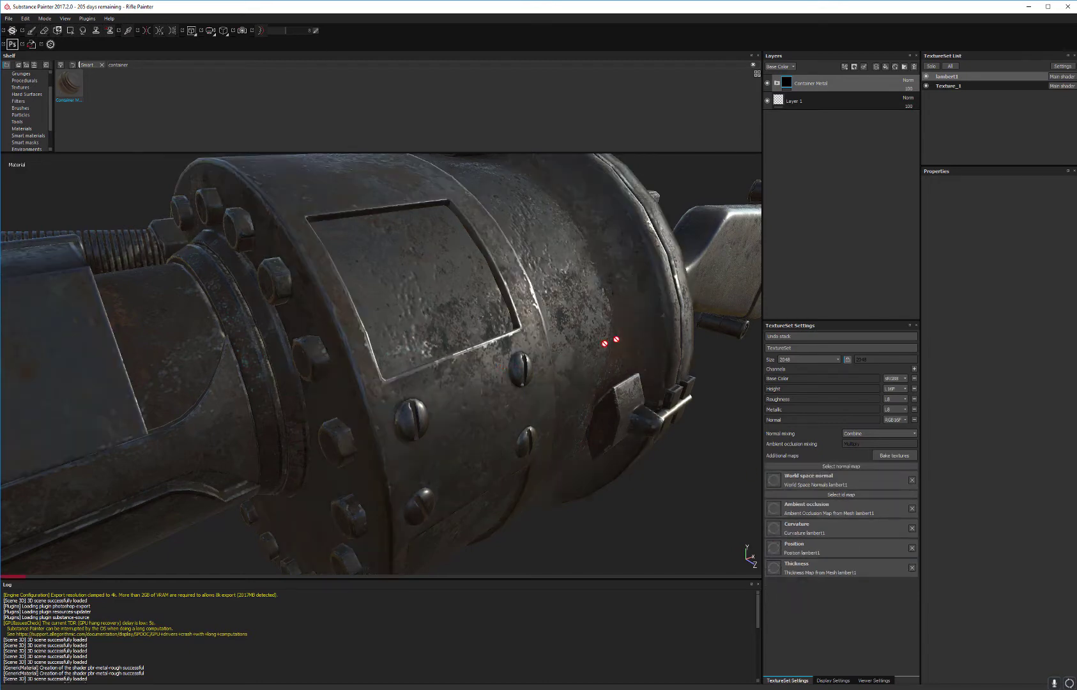
Add a fill layer above Container Metal with only its normal channel enabled, turning off color, height, roughness and metallic.
{"action": "left_click", "coordinate": [885, 68]}
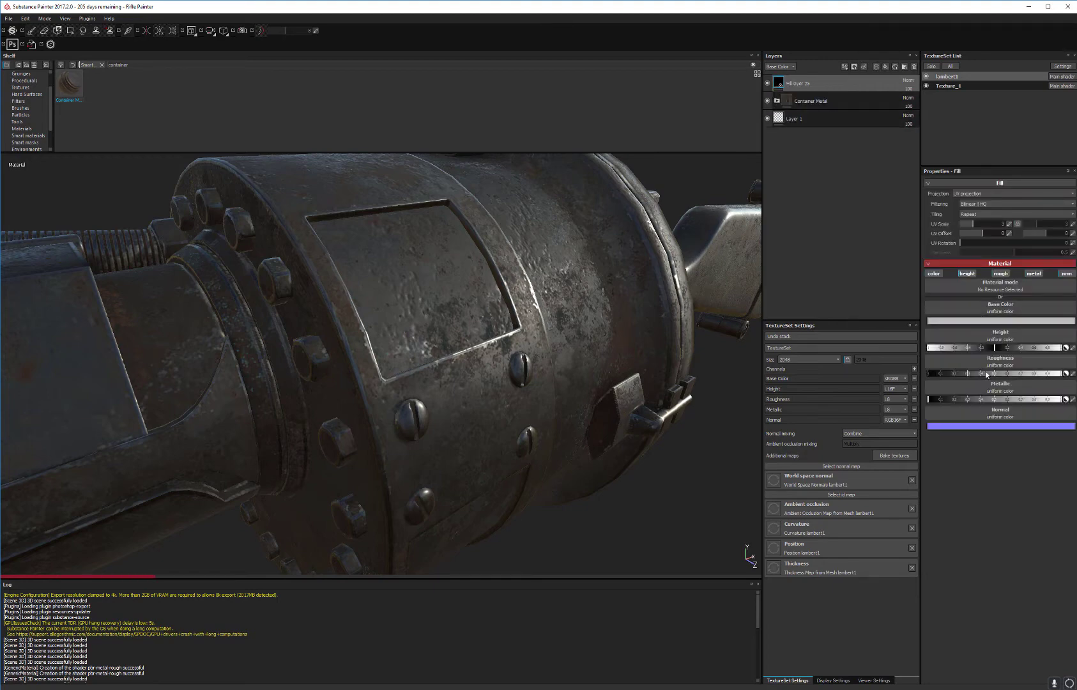
{"action": "left_click", "coordinate": [934, 273]}
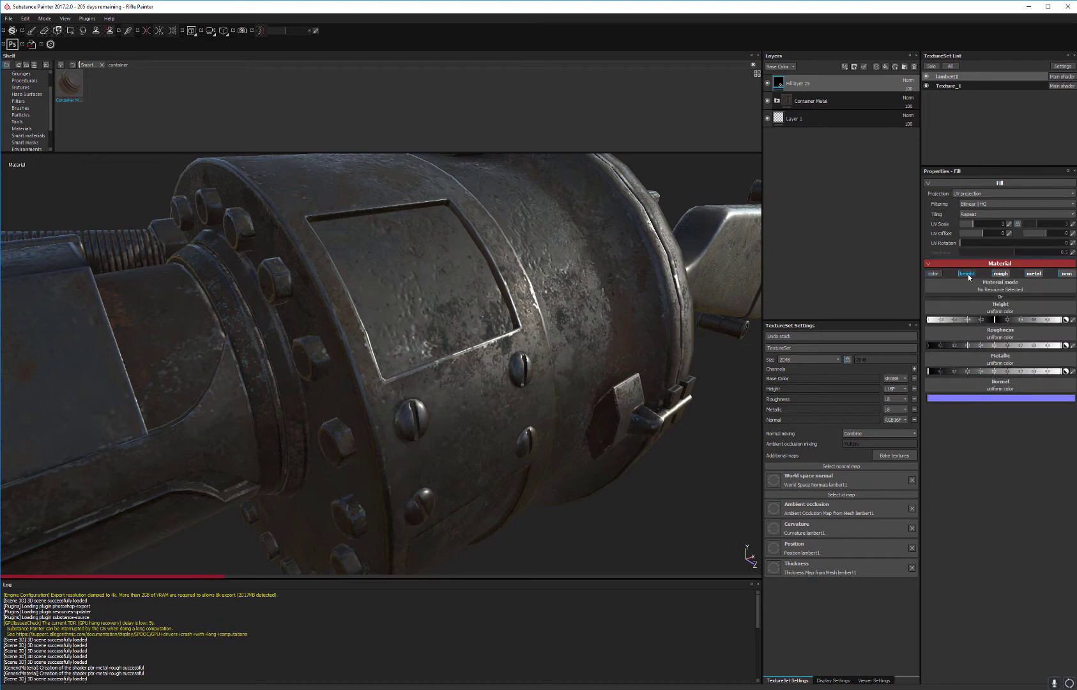
{"action": "left_click", "coordinate": [967, 274]}
{"action": "left_click", "coordinate": [1000, 274]}
{"action": "left_click", "coordinate": [1032, 274]}
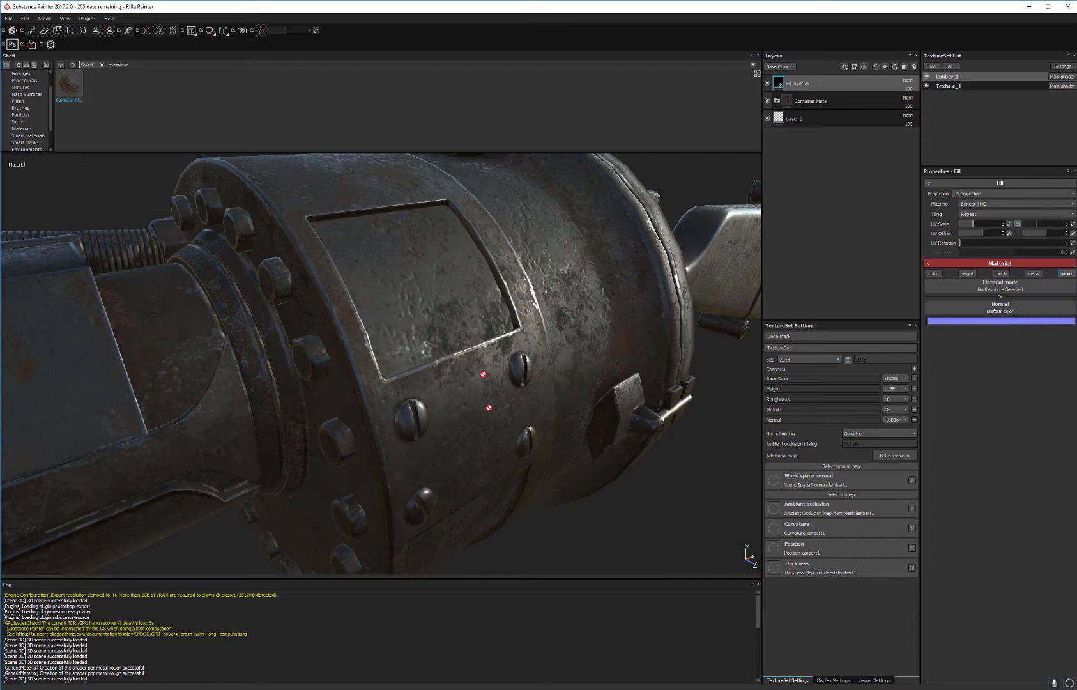
{"action": "left_click_drag", "start_coordinate": [610, 368], "coordinate": [550, 361], "text": "alt"}
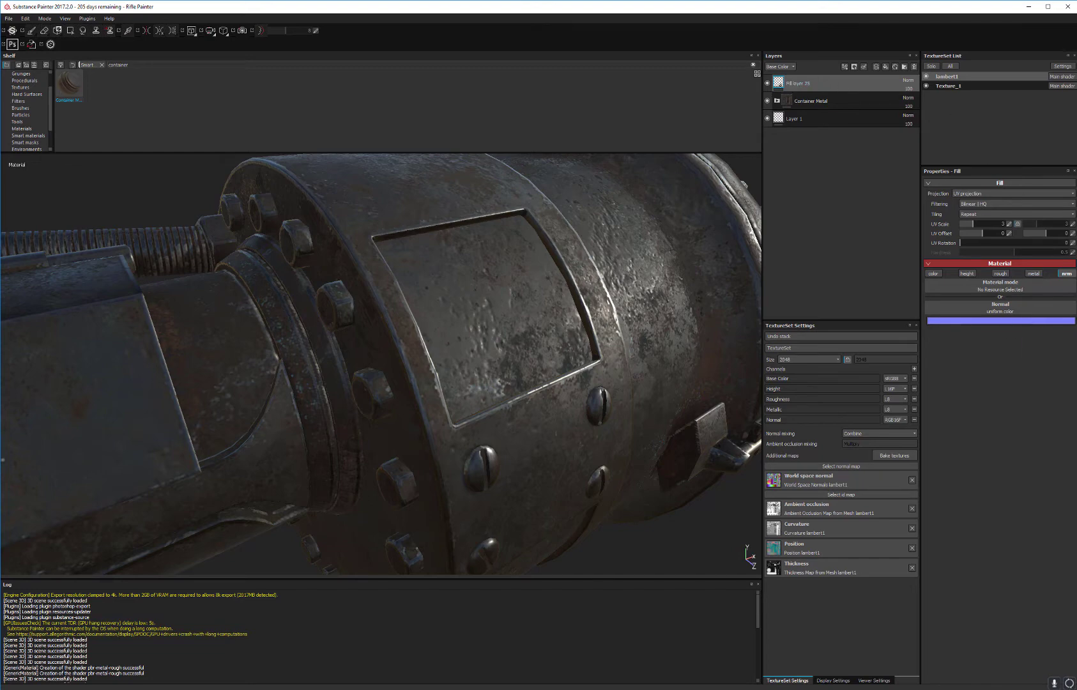
Search the resources for "normal" and assign the baked lambert1 normal map to the fill layer's normal channel.
{"action": "left_click", "coordinate": [1008, 308]}
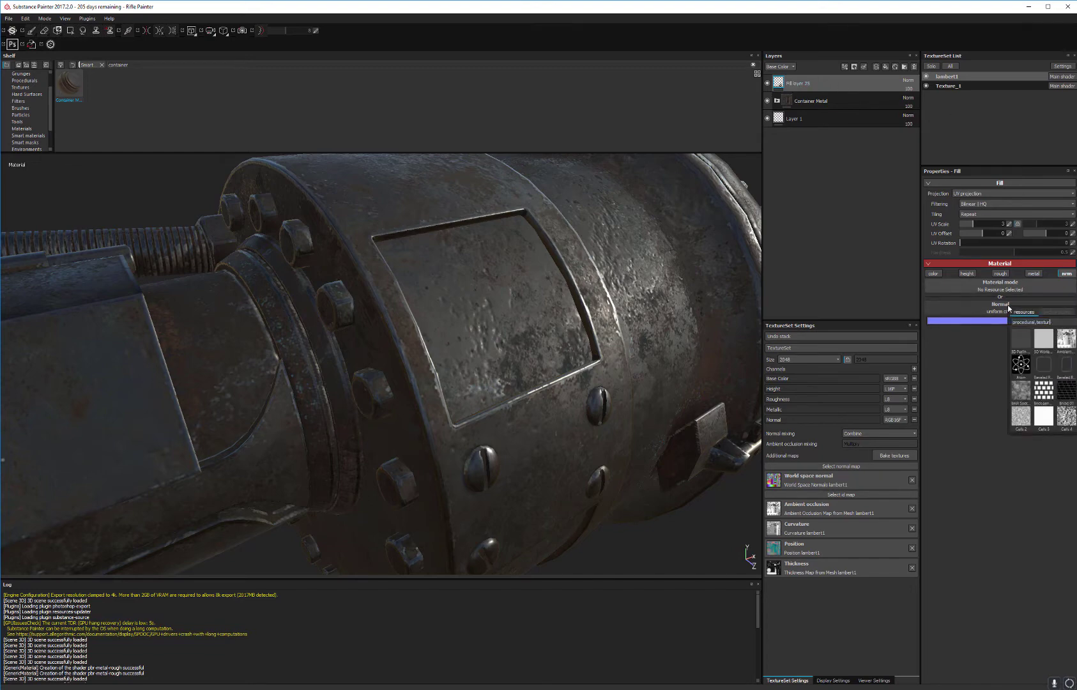
{"action": "key", "text": "BackSpace"}
{"action": "key", "text": "BackSpace"}
{"action": "key", "text": "BackSpace"}
{"action": "key", "text": "BackSpace"}
{"action": "key", "text": "BackSpace"}
{"action": "key", "text": "BackSpace"}
{"action": "key", "text": "BackSpace"}
{"action": "key", "text": "BackSpace"}
{"action": "key", "text": "BackSpace"}
{"action": "key", "text": "BackSpace"}
{"action": "key", "text": "BackSpace"}
{"action": "key", "text": "BackSpace"}
{"action": "key", "text": "BackSpace"}
{"action": "key", "text": "BackSpace"}
{"action": "key", "text": "BackSpace"}
{"action": "key", "text": "BackSpace"}
{"action": "key", "text": "BackSpace"}
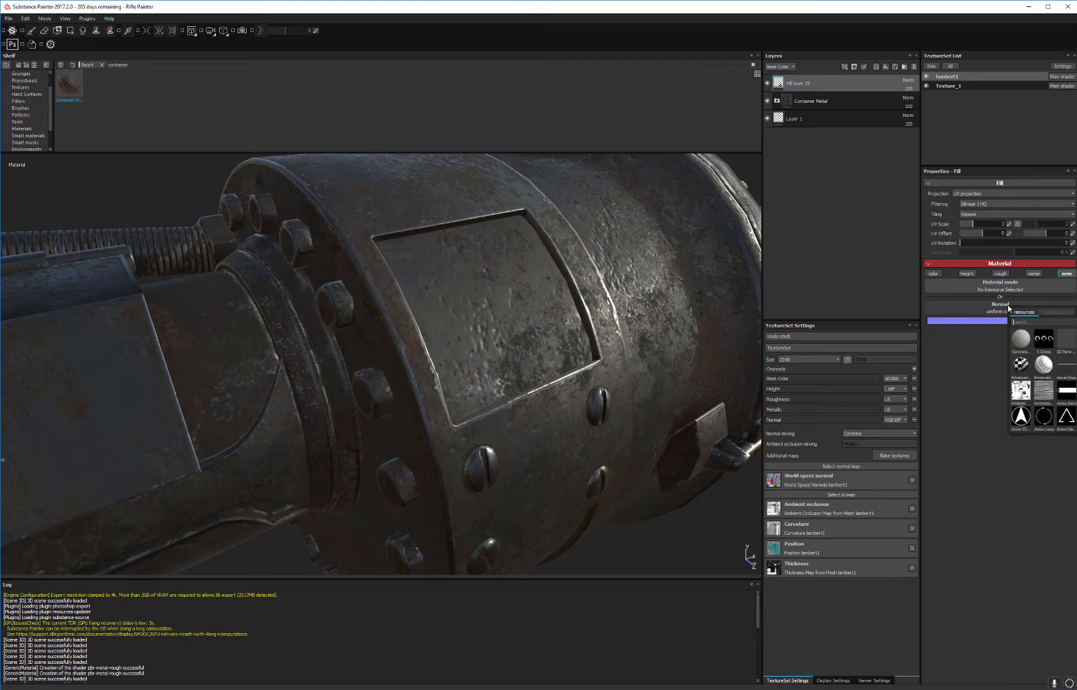
{"action": "type", "text": "mp"}
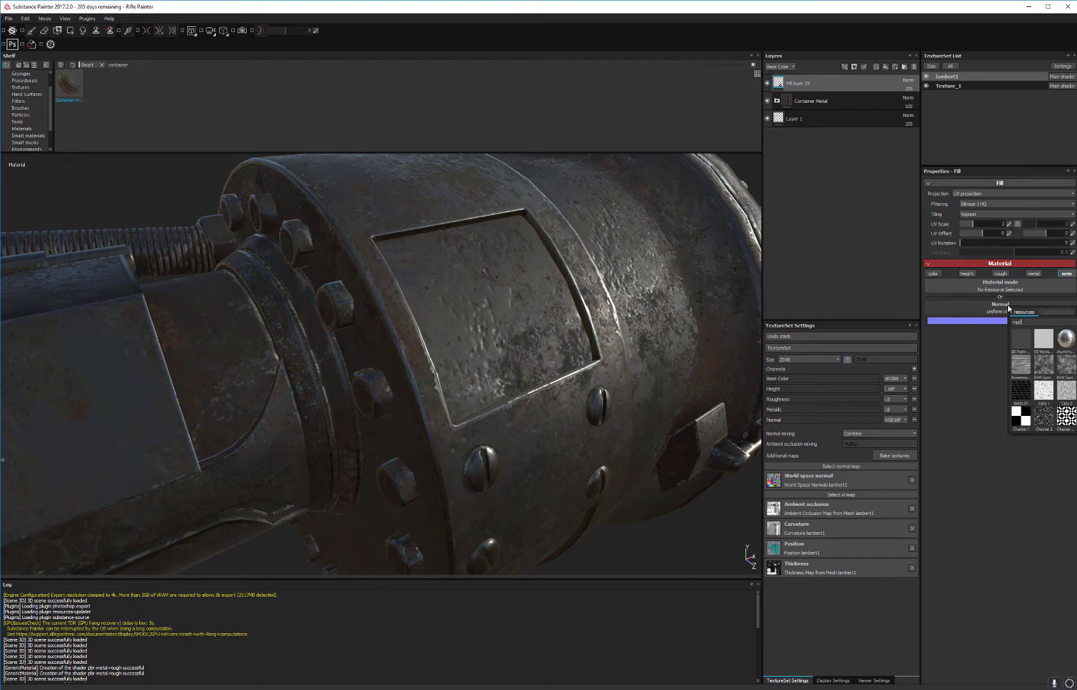
{"action": "key", "text": "BackSpace"}
{"action": "key", "text": "BackSpace"}
{"action": "type", "text": "normal"}
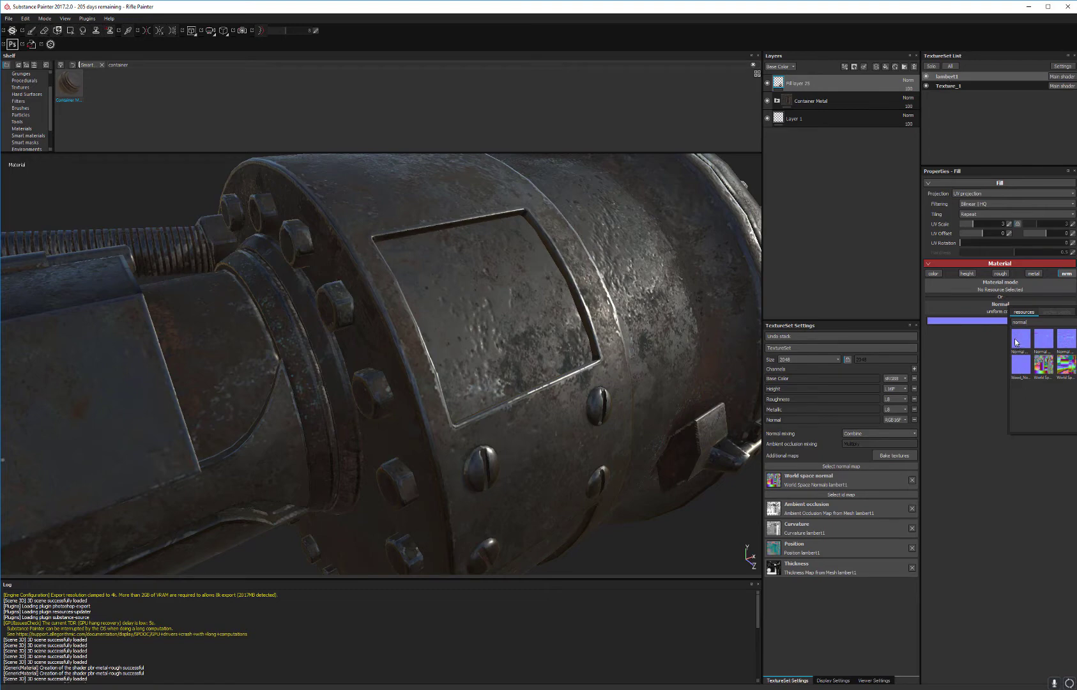
{"action": "mouse_move", "coordinate": [1016, 341]}
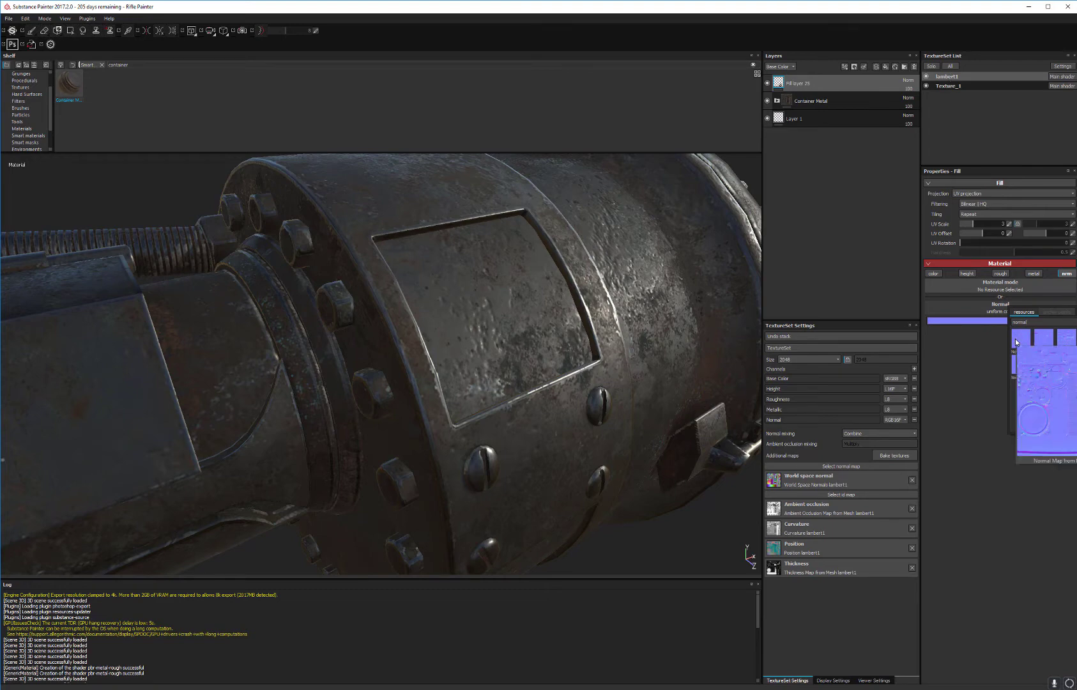
{"action": "left_click", "coordinate": [1016, 342]}
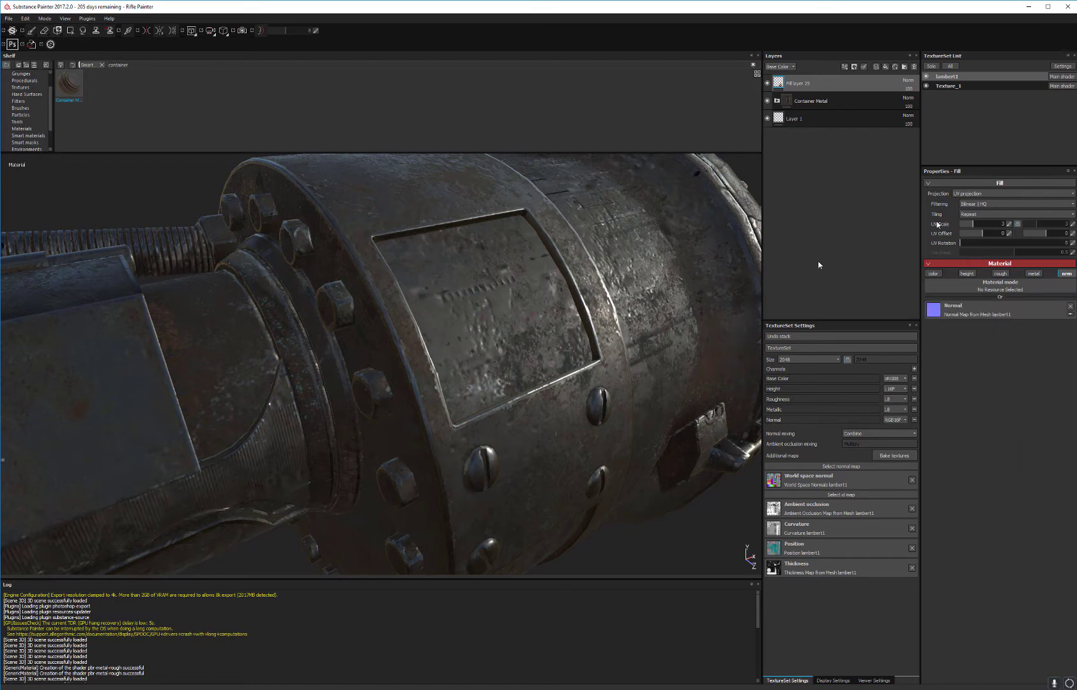
Set the fill layer's UV scale to 1.
{"action": "double_click", "coordinate": [1008, 225]}
{"action": "type", "text": "1"}
{"action": "key", "text": "Return"}
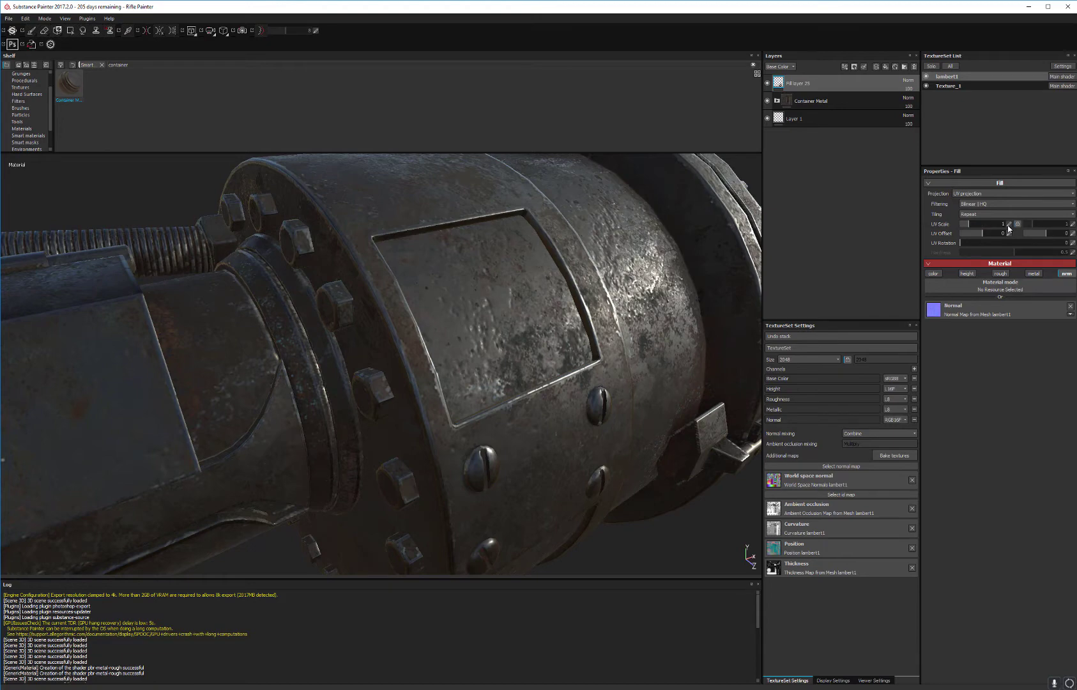
Toggle the new fill layer's visibility to compare the clamp ring with and without the normal map.
{"action": "left_click", "coordinate": [767, 84]}
{"action": "left_click_drag", "start_coordinate": [694, 235], "coordinate": [570, 407], "text": "alt"}
{"action": "left_click", "coordinate": [768, 84]}
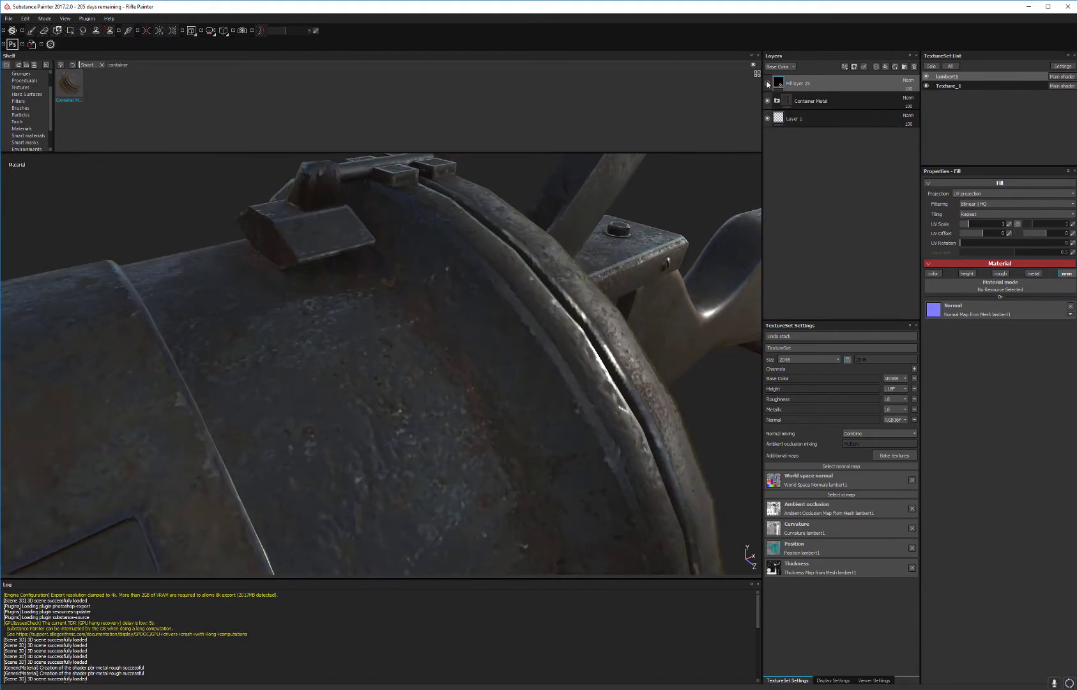
{"action": "left_click", "coordinate": [768, 84]}
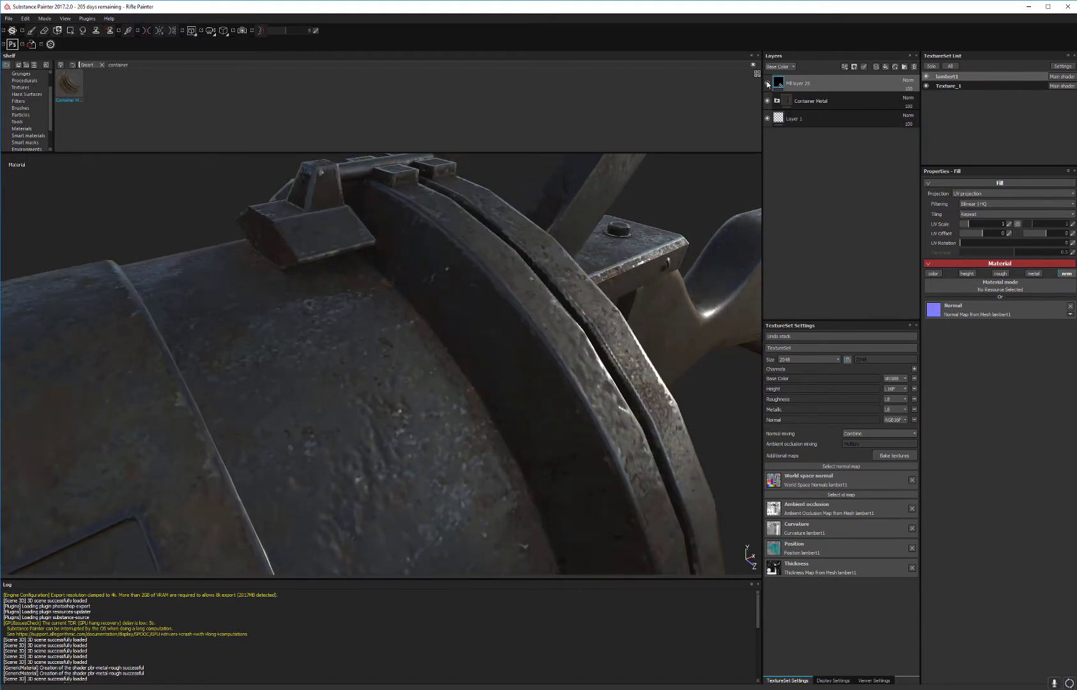
Rename the fill layer as NORMAL MAP.
{"action": "double_click", "coordinate": [809, 83]}
{"action": "type", "text": "NORMA"}
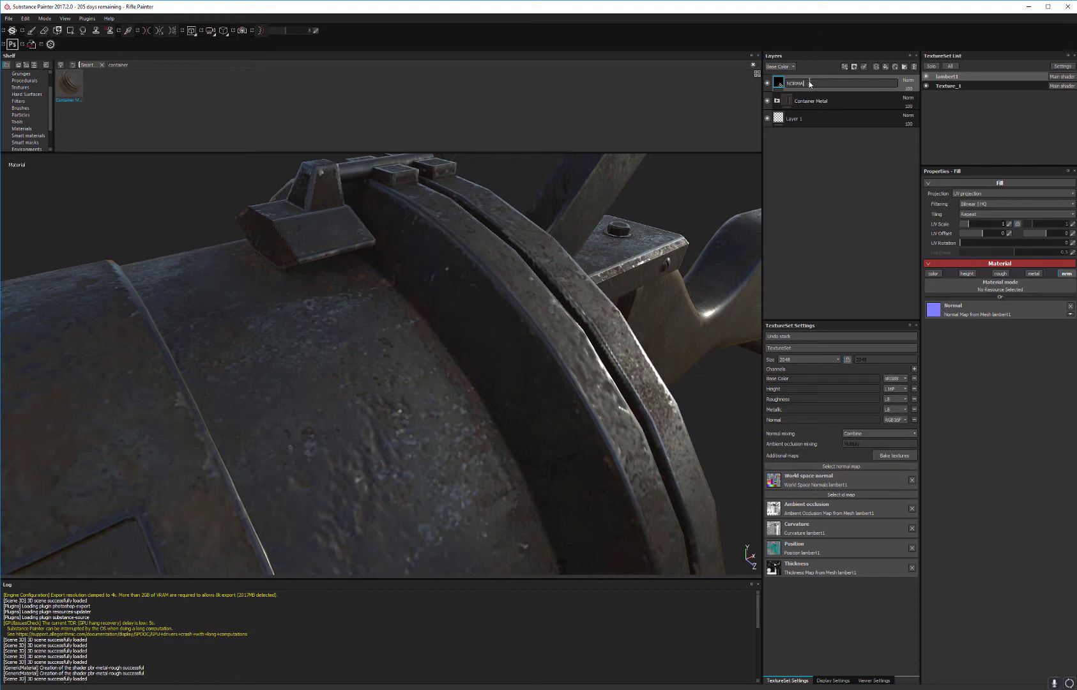
{"action": "type", "text": "L MAP"}
{"action": "key", "text": "Return"}
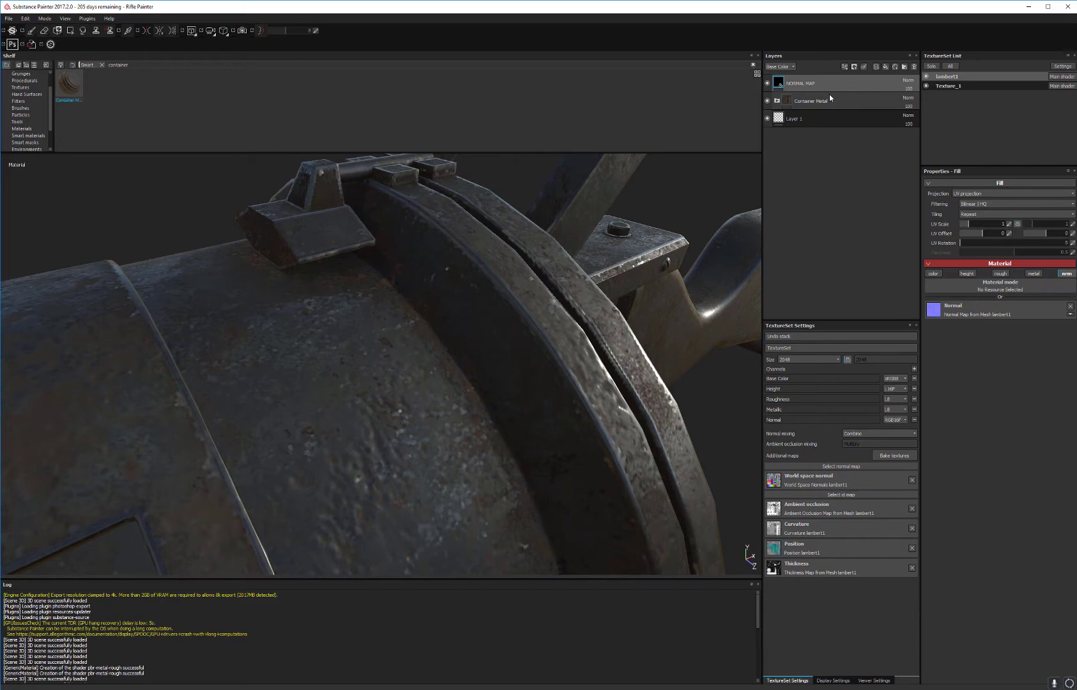
{"action": "left_click_drag", "start_coordinate": [564, 328], "coordinate": [531, 296], "text": "alt"}
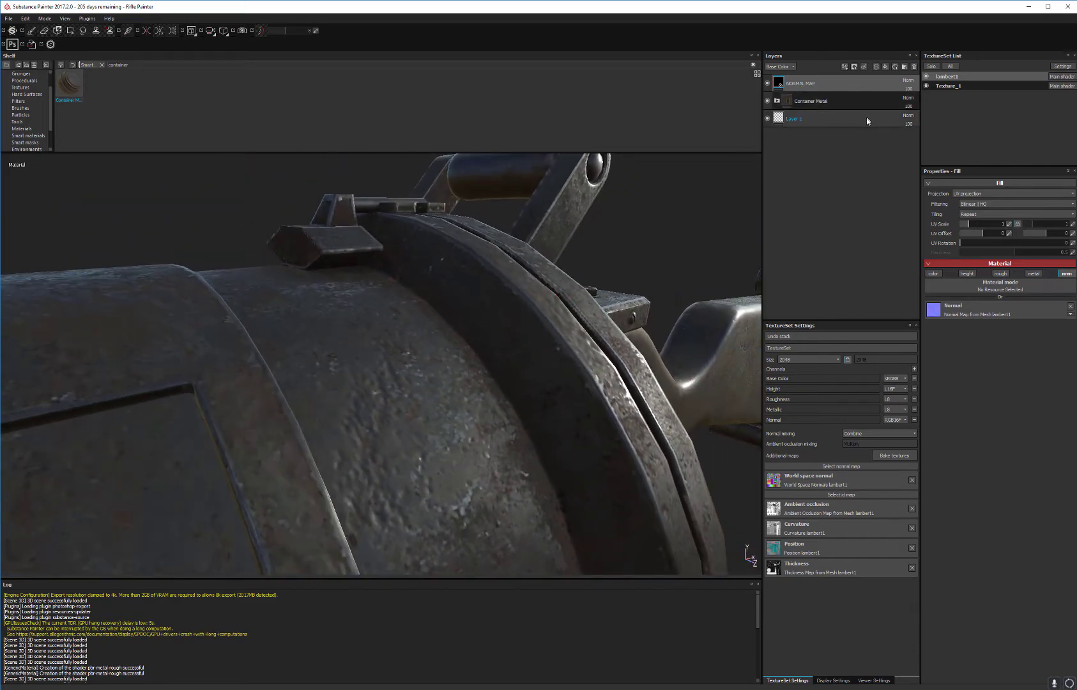
Add a filter to the NORMAL MAP layer and set it to Warp.
{"action": "right_click", "coordinate": [856, 80]}
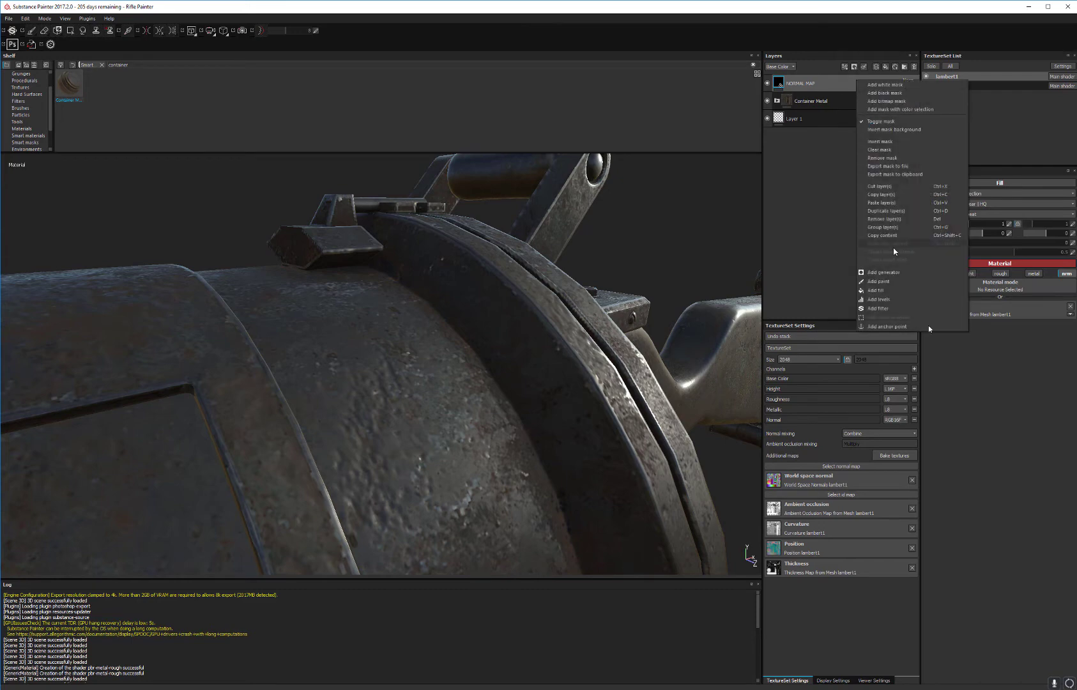
{"action": "left_click", "coordinate": [895, 309]}
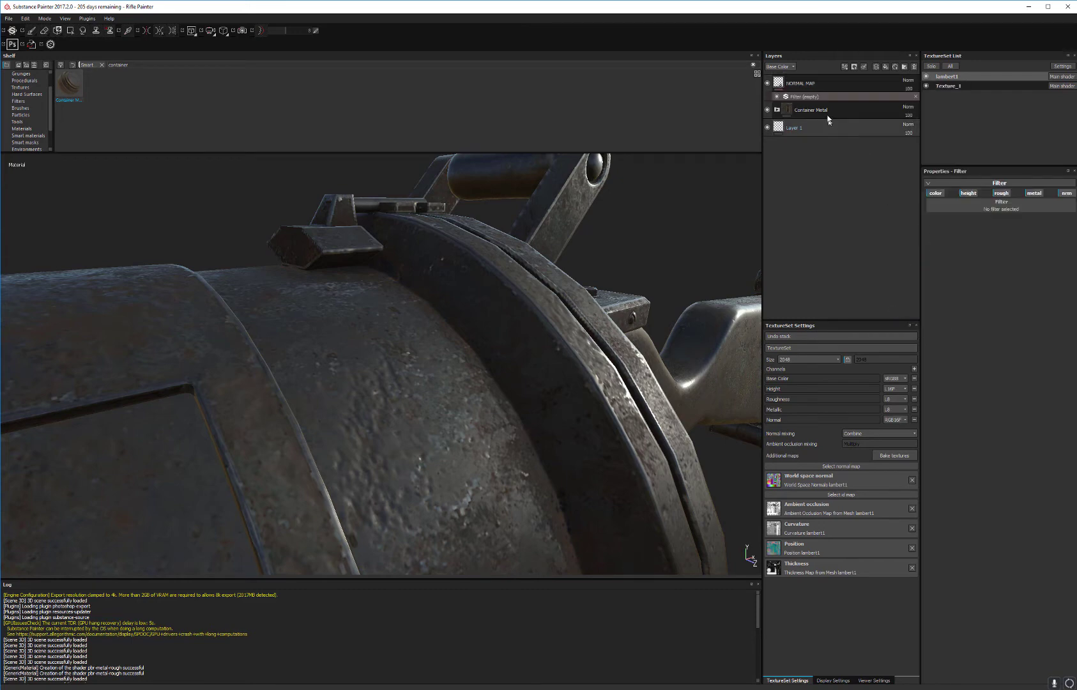
{"action": "left_click", "coordinate": [1011, 212]}
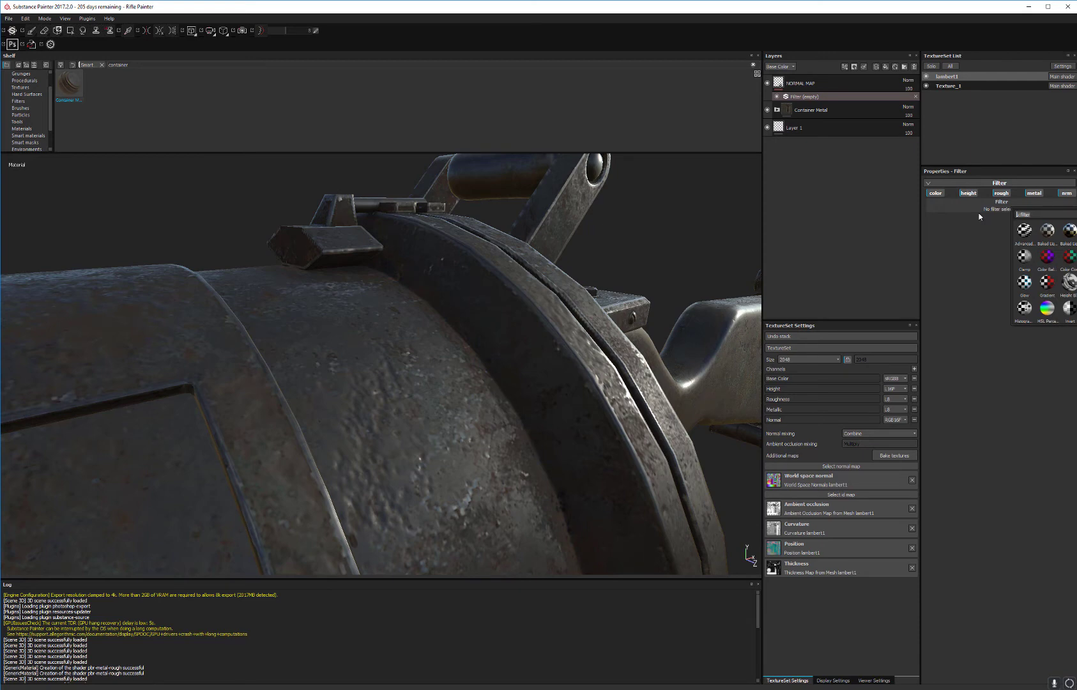
{"action": "type", "text": "warp"}
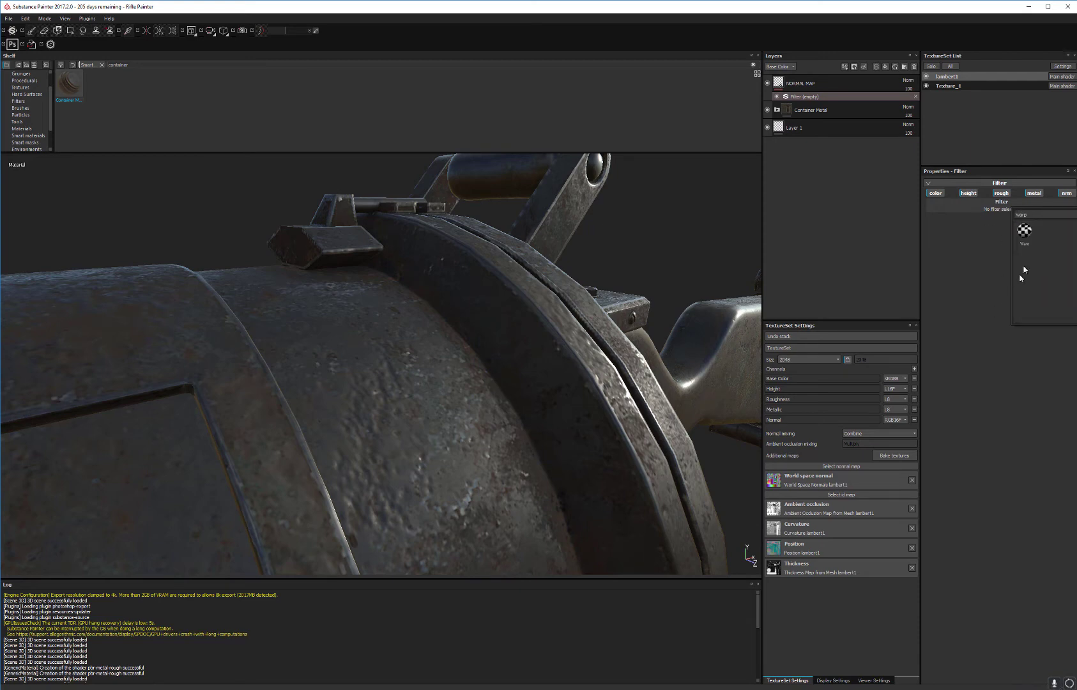
{"action": "left_click", "coordinate": [1026, 233]}
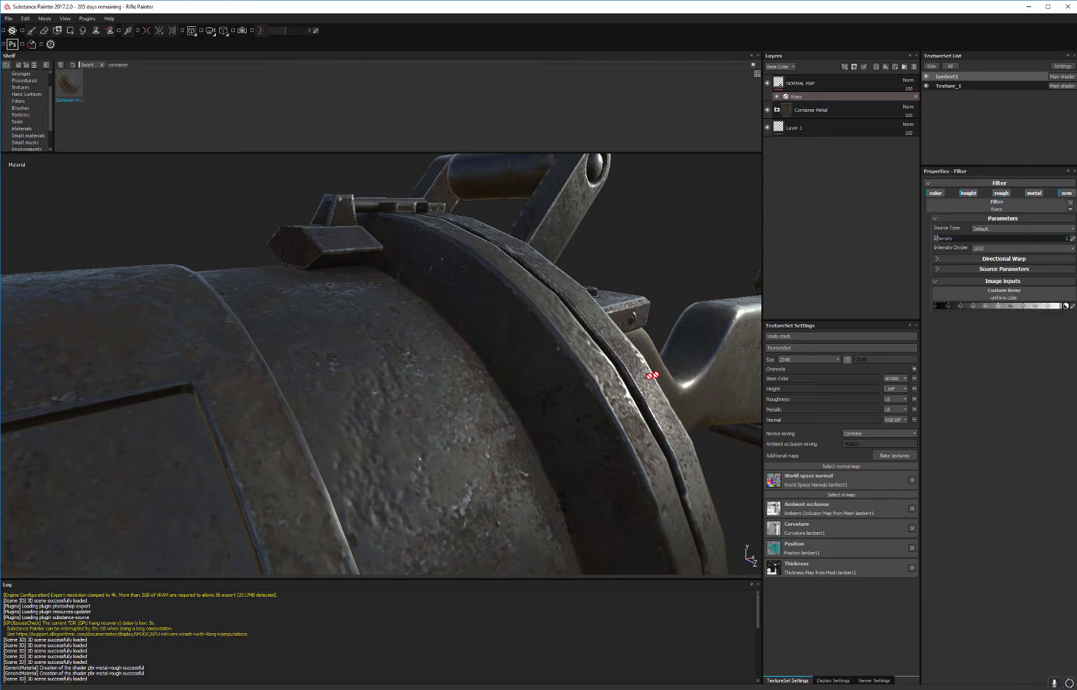
Toggle the Warp filter's visibility and examine its effect on the edges of the clamp ring and the handle.
{"action": "left_click_drag", "start_coordinate": [649, 372], "coordinate": [633, 300], "text": "alt"}
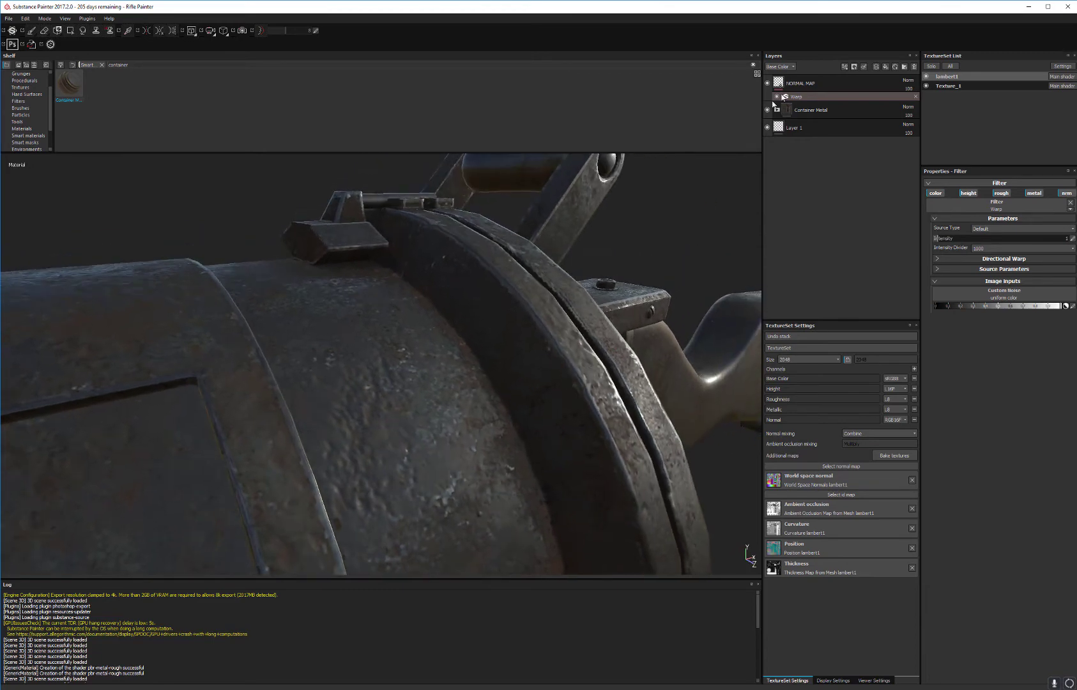
{"action": "left_click", "coordinate": [777, 97]}
{"action": "left_click", "coordinate": [778, 97]}
{"action": "left_click", "coordinate": [778, 97]}
{"action": "left_click", "coordinate": [777, 97]}
{"action": "left_click", "coordinate": [778, 98]}
{"action": "left_click", "coordinate": [777, 97]}
{"action": "left_click", "coordinate": [777, 97]}
{"action": "left_click", "coordinate": [778, 97]}
{"action": "left_click_drag", "start_coordinate": [531, 256], "coordinate": [488, 386], "text": "alt"}
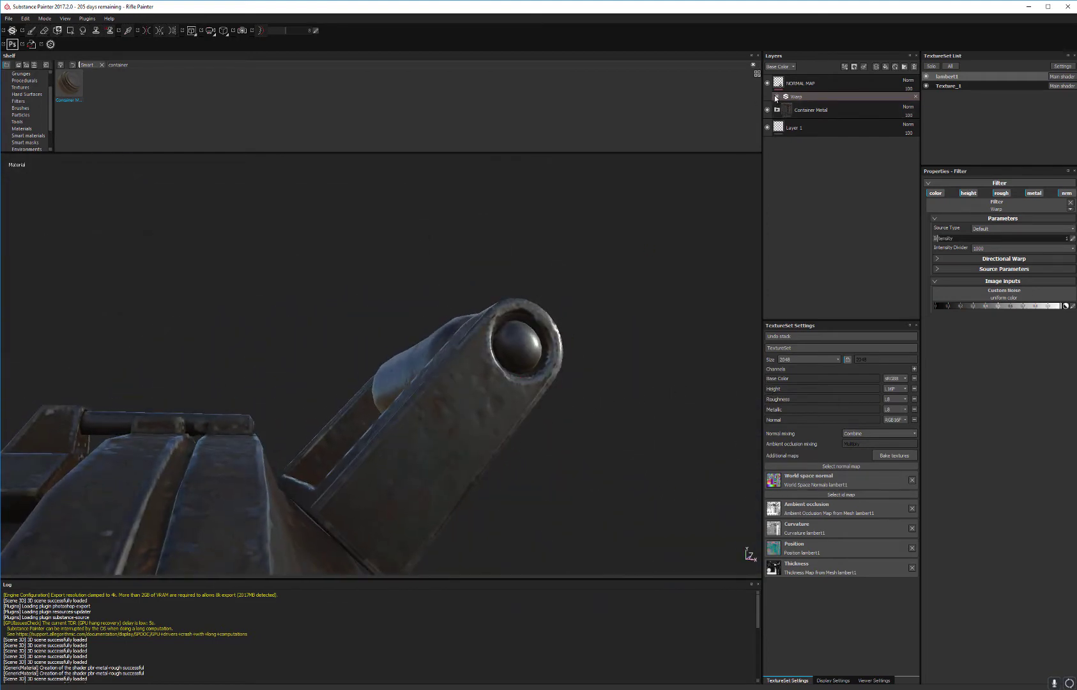
{"action": "left_click", "coordinate": [775, 98]}
{"action": "left_click", "coordinate": [776, 97]}
{"action": "left_click_drag", "start_coordinate": [472, 365], "coordinate": [405, 420], "text": "alt"}
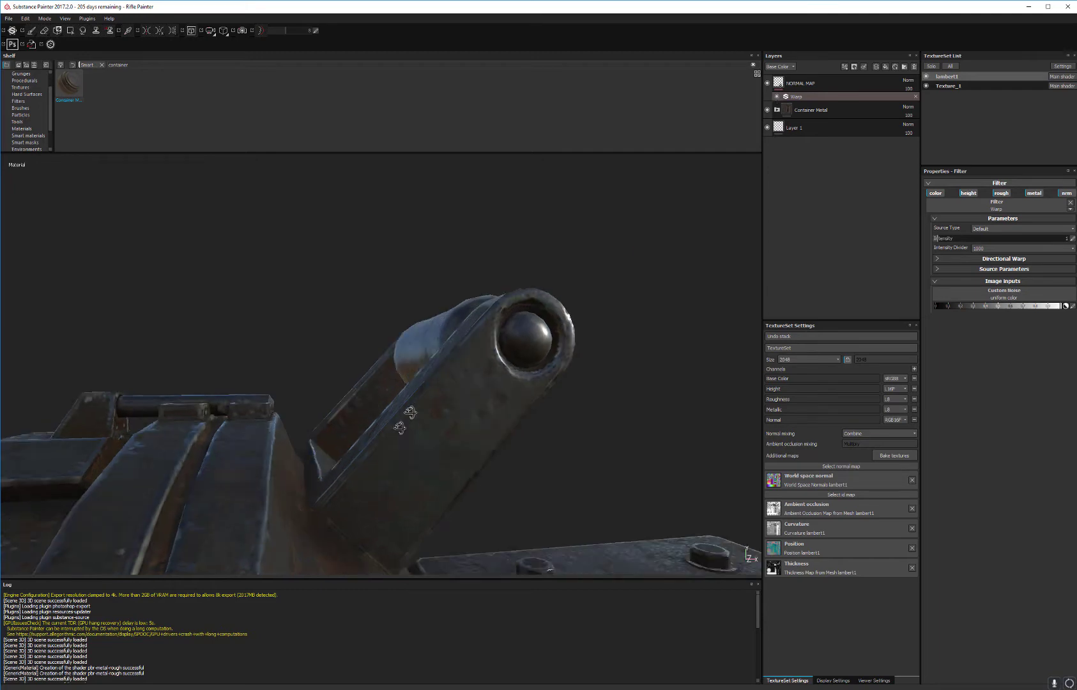
{"action": "middle_click_drag", "start_coordinate": [405, 420], "coordinate": [428, 320], "text": "alt"}
{"action": "left_click_drag", "start_coordinate": [428, 321], "coordinate": [520, 319], "text": "alt"}
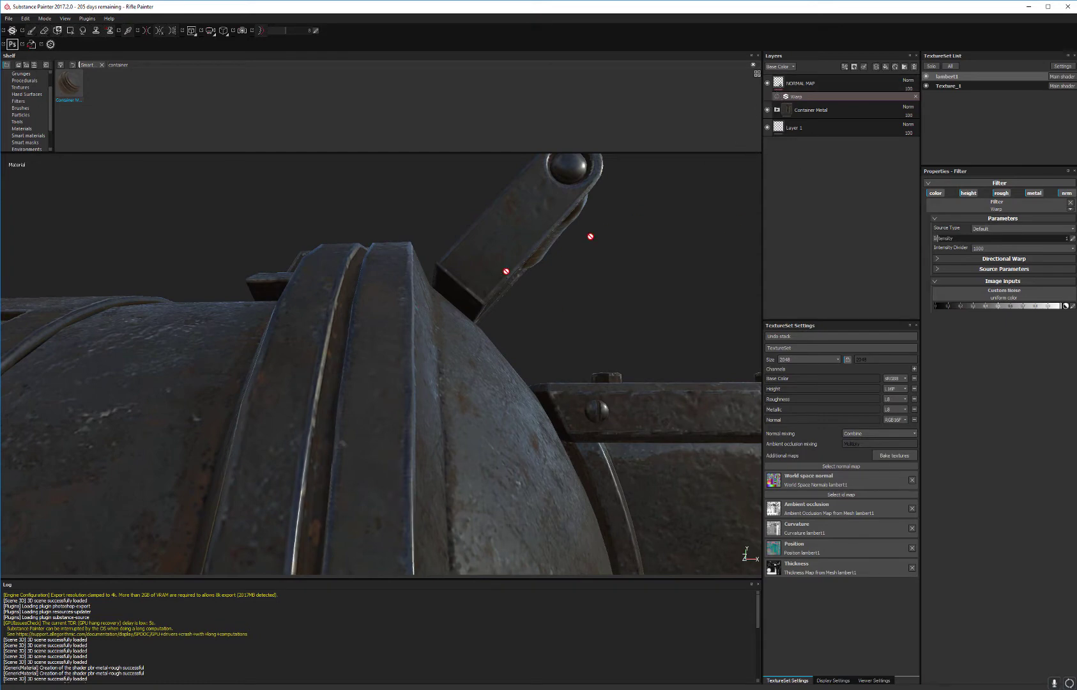
{"action": "left_click_drag", "start_coordinate": [407, 469], "coordinate": [344, 500], "text": "alt"}
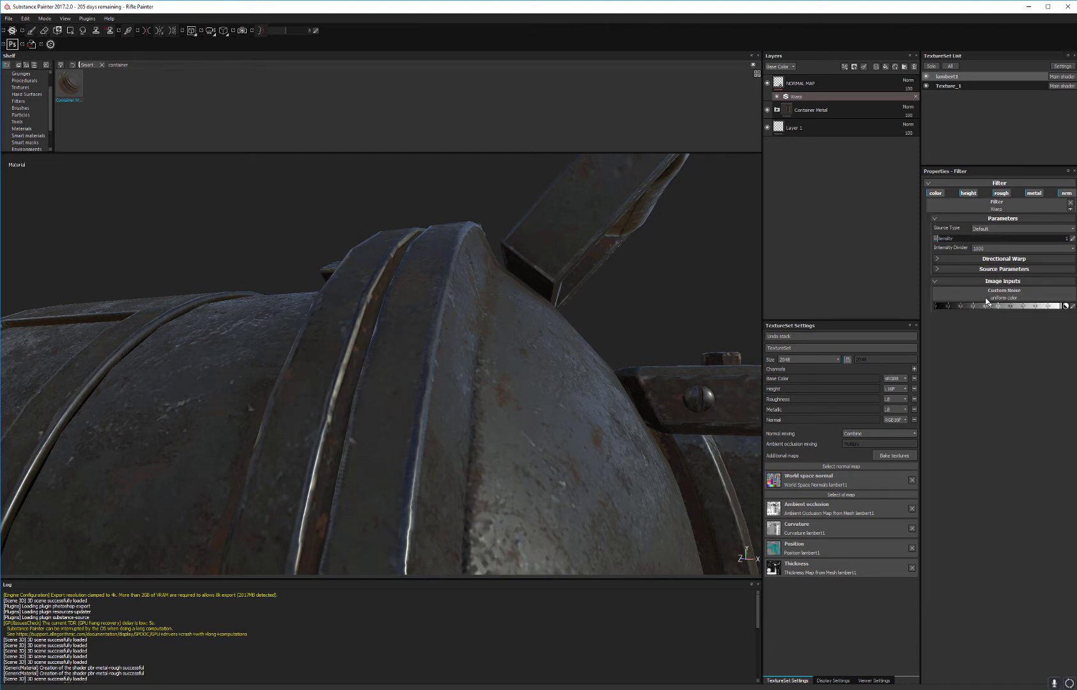
Try an intensity of about 13 on the Warp filter and inspect the distorted ring edges.
{"action": "left_click", "coordinate": [938, 259]}
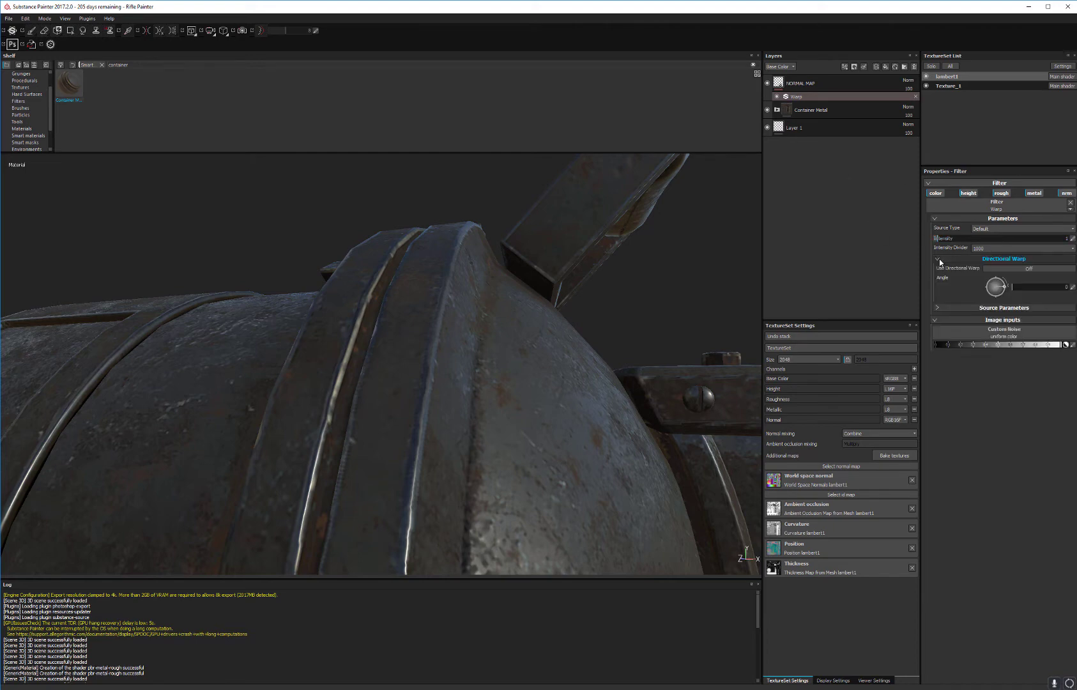
{"action": "left_click", "coordinate": [939, 258]}
{"action": "left_click", "coordinate": [1041, 249]}
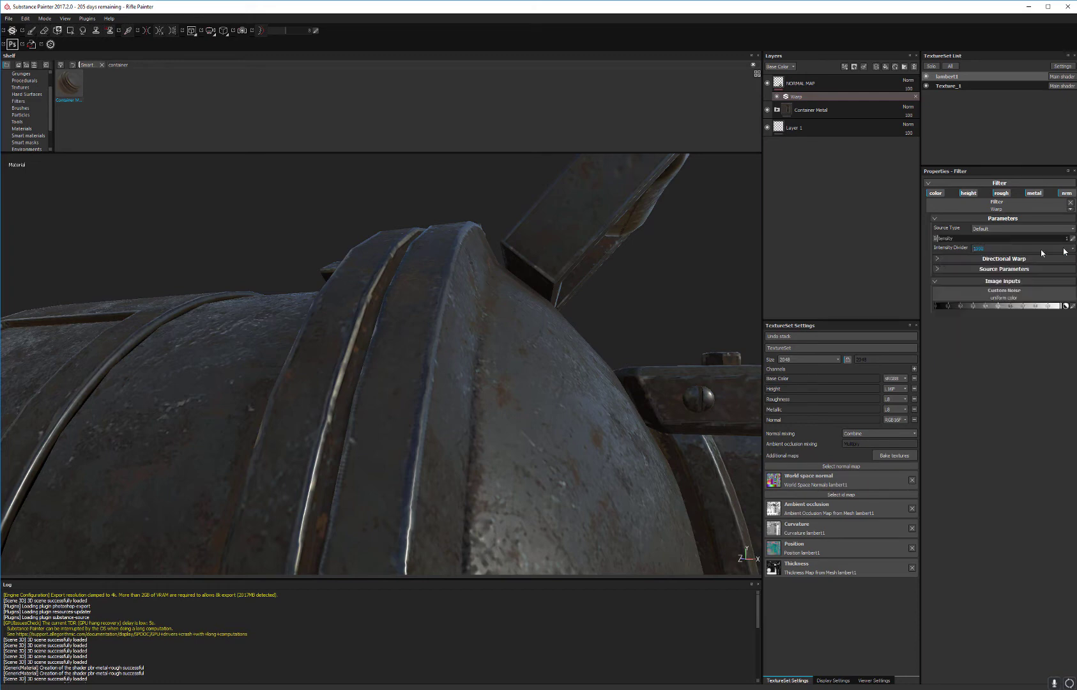
{"action": "left_click", "coordinate": [982, 239]}
{"action": "left_click", "coordinate": [982, 239]}
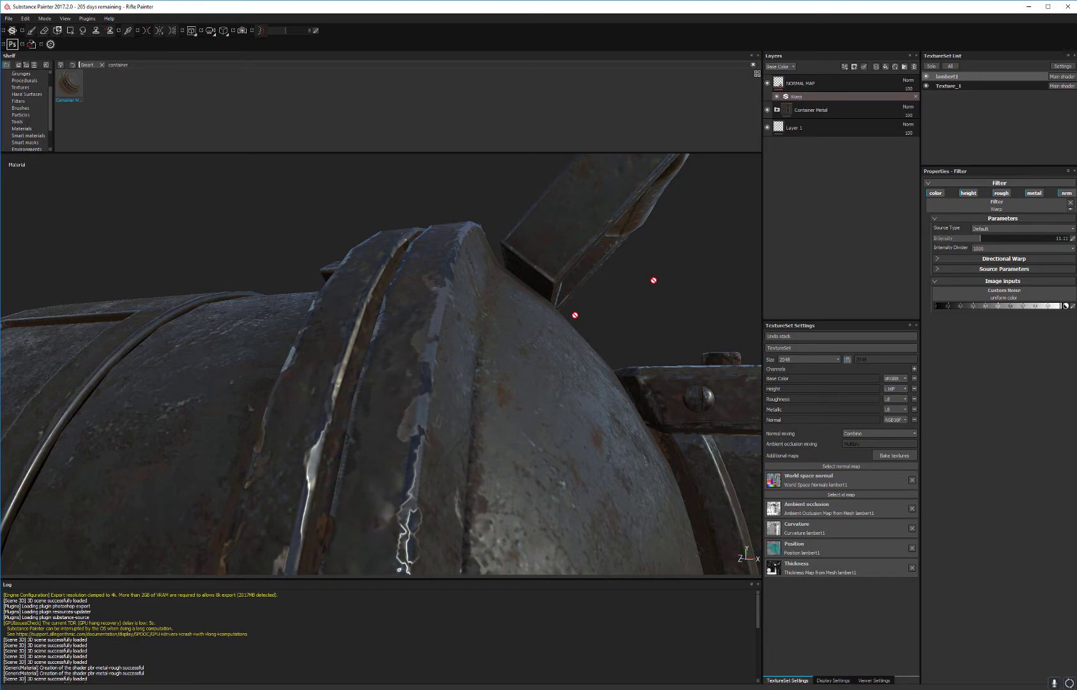
{"action": "left_click_drag", "start_coordinate": [654, 278], "coordinate": [713, 275], "text": "alt"}
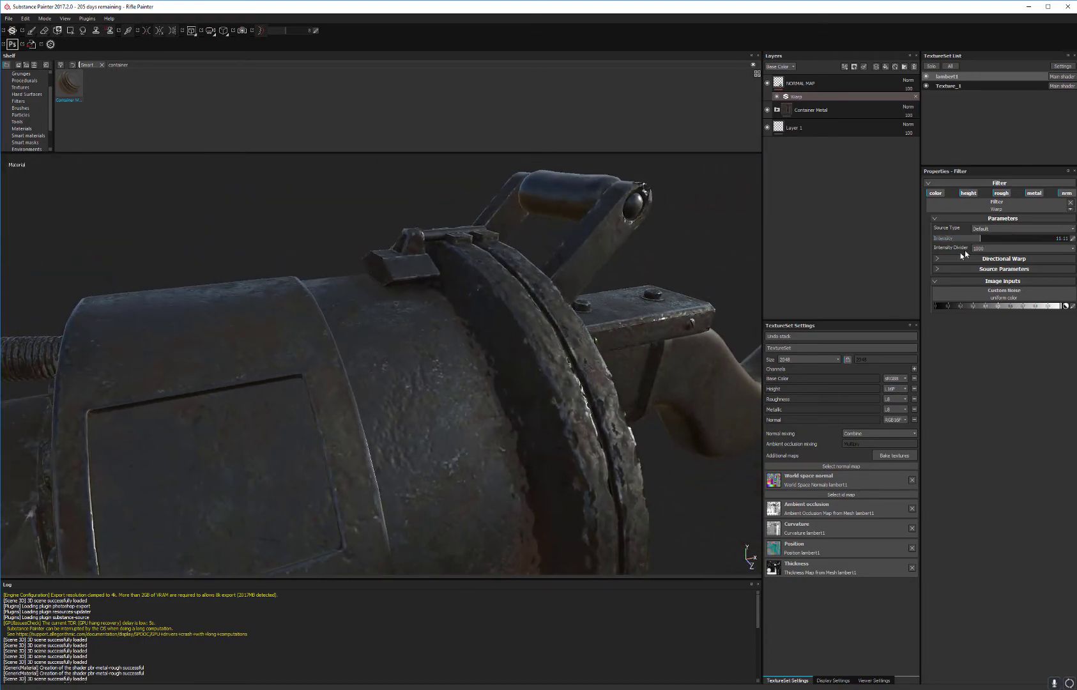
Reduce the Warp filter's intensity to about 2.45 and check the ring edges up close.
{"action": "mouse_move", "coordinate": [937, 241]}
{"action": "left_mouse_down"}
{"action": "mouse_move", "coordinate": [959, 240]}
{"action": "mouse_move", "coordinate": [942, 236]}
{"action": "left_mouse_up"}
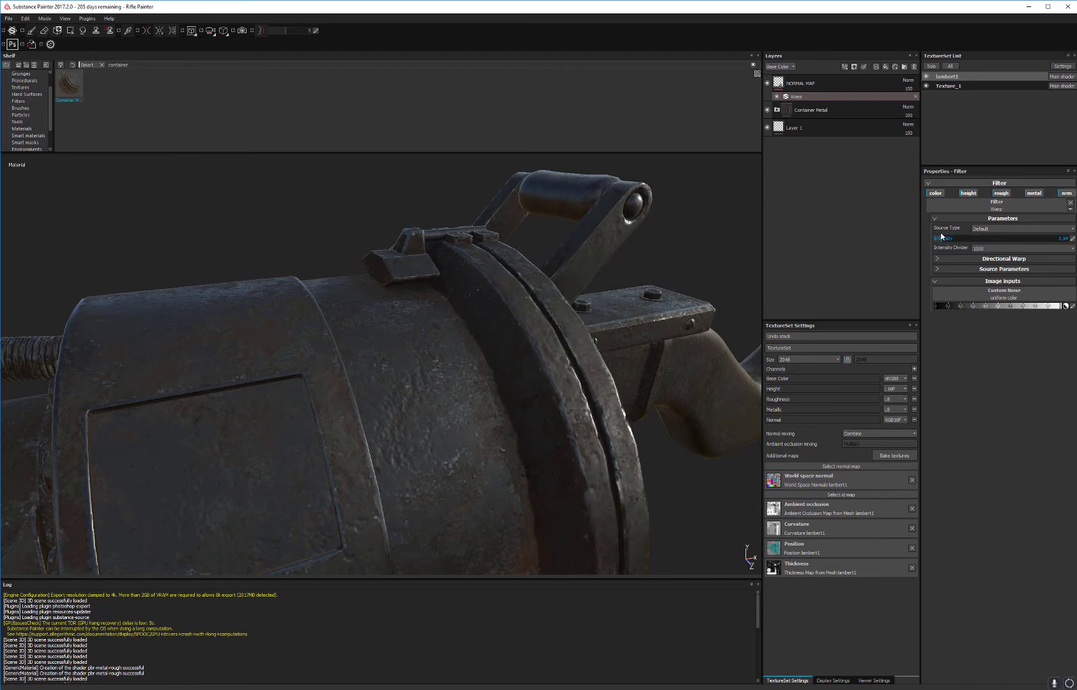
{"action": "left_click_drag", "start_coordinate": [511, 378], "coordinate": [313, 321], "text": "alt"}
{"action": "left_click_drag", "start_coordinate": [486, 348], "coordinate": [565, 311], "text": "alt"}
{"action": "scroll", "coordinate": [565, 310], "scroll_direction": "up", "scroll_amount": 2}
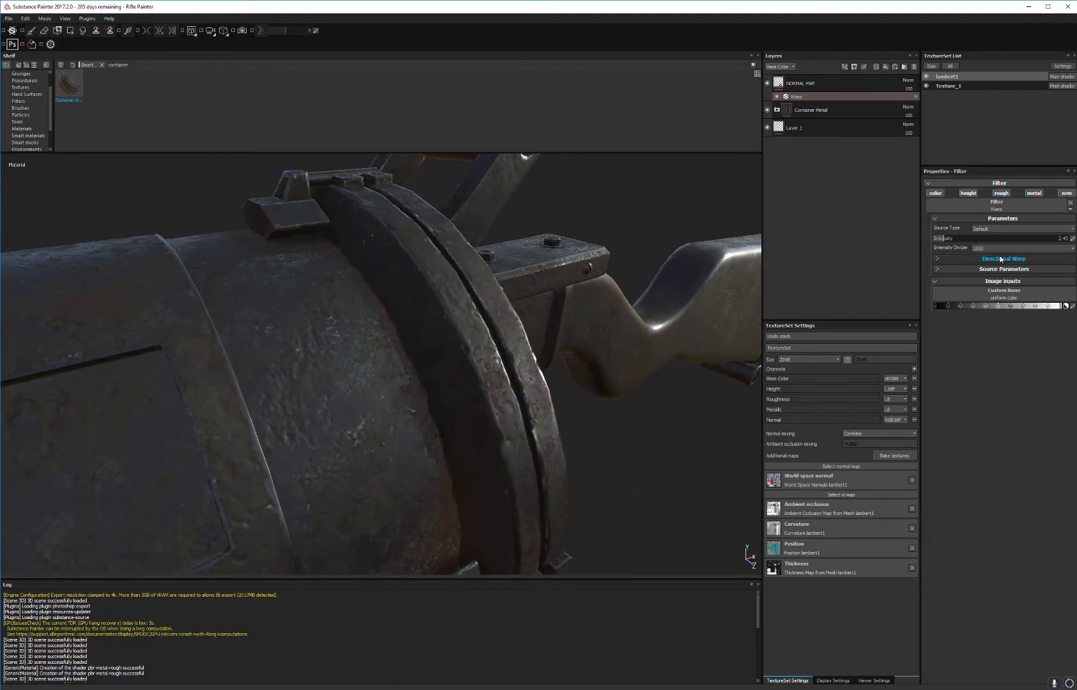
Set the Warp filter's intensity to 1.7 on the NORMAL MAP layer.
{"action": "double_click", "coordinate": [1066, 241]}
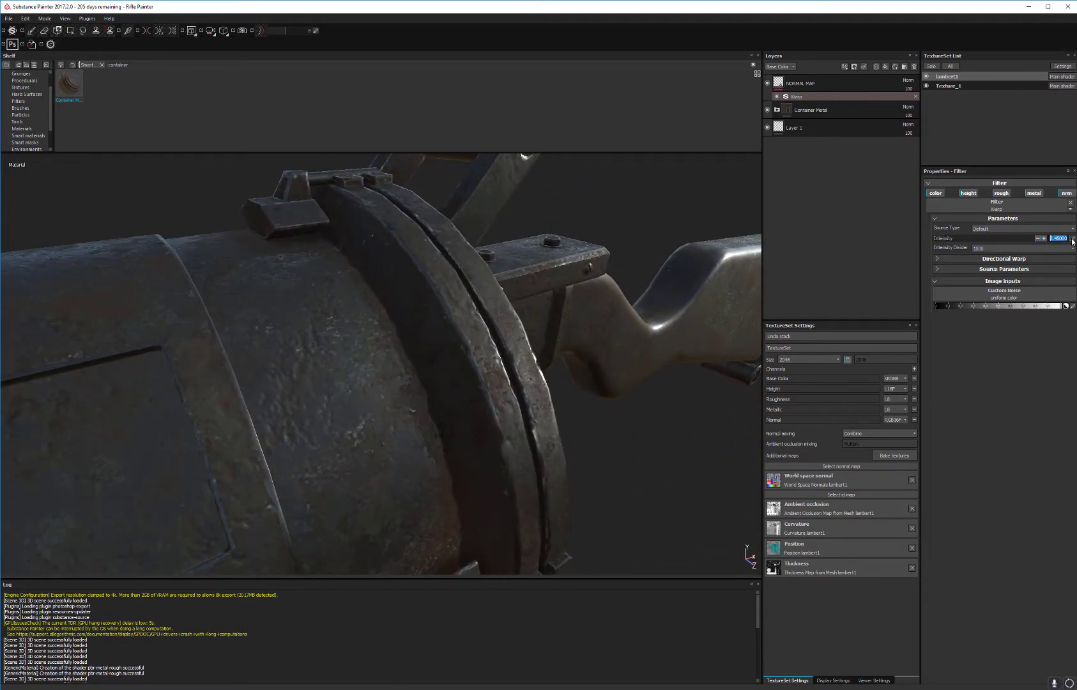
{"action": "type", "text": "2"}
{"action": "key", "text": "Return"}
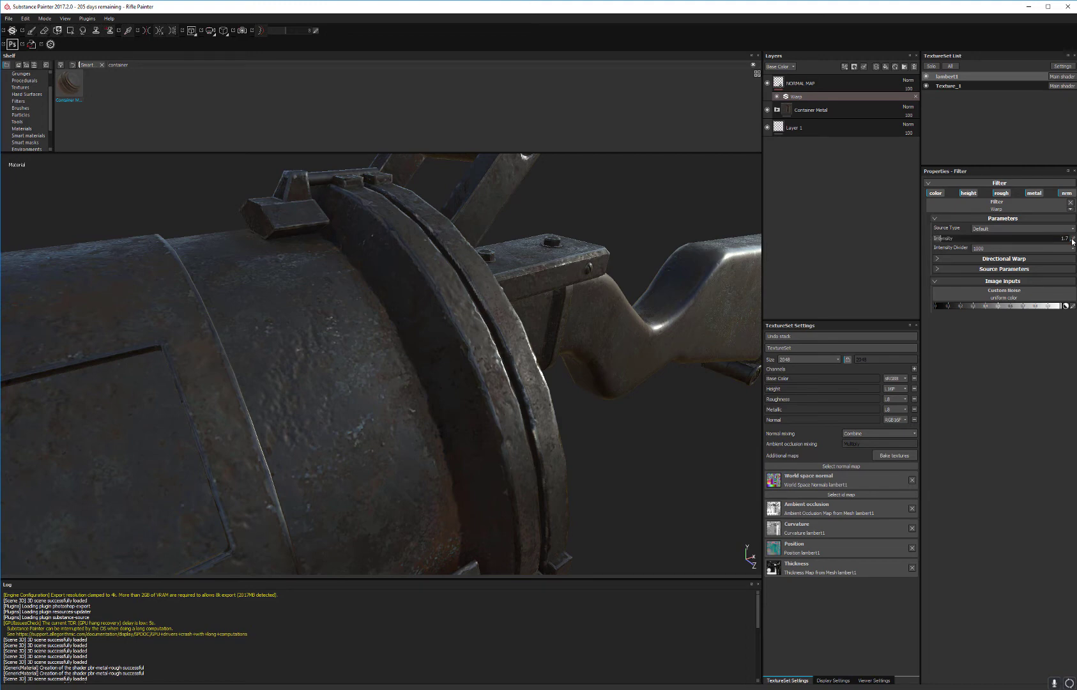
{"action": "right_click_drag", "start_coordinate": [582, 407], "coordinate": [579, 492], "text": "alt"}
{"action": "middle_click_drag", "start_coordinate": [371, 281], "coordinate": [504, 325], "text": "alt"}
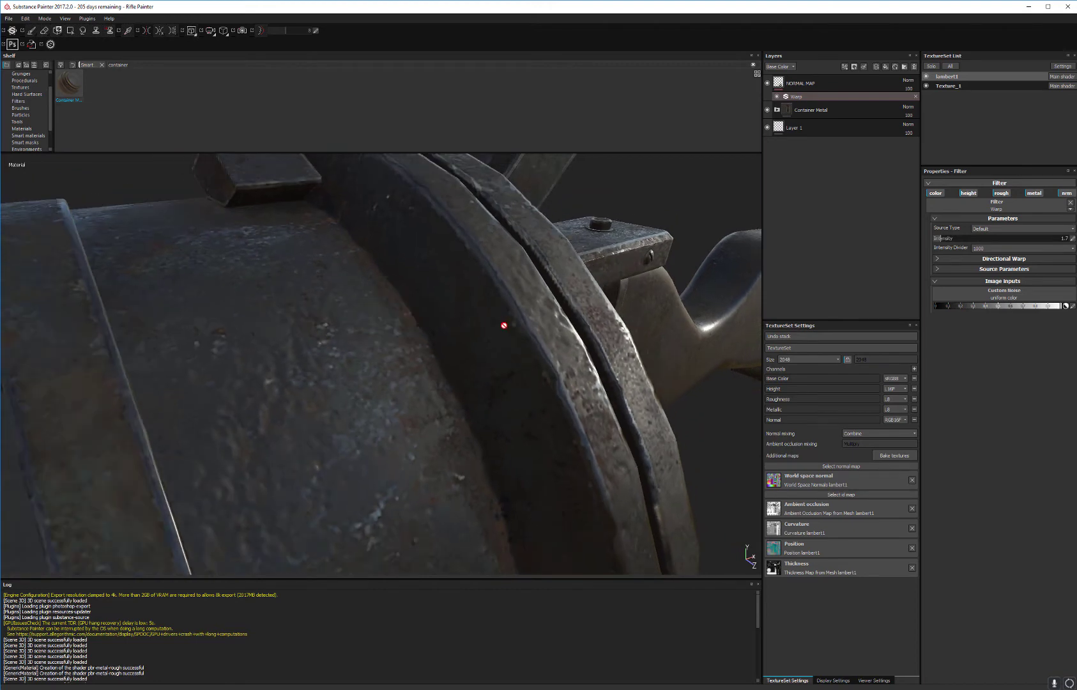
Toggle the Warp filter off and on to compare the clamp ring edges, and inspect the drum and barrel from several angles.
{"action": "left_click", "coordinate": [777, 96]}
{"action": "left_click", "coordinate": [777, 97]}
{"action": "left_click", "coordinate": [778, 96]}
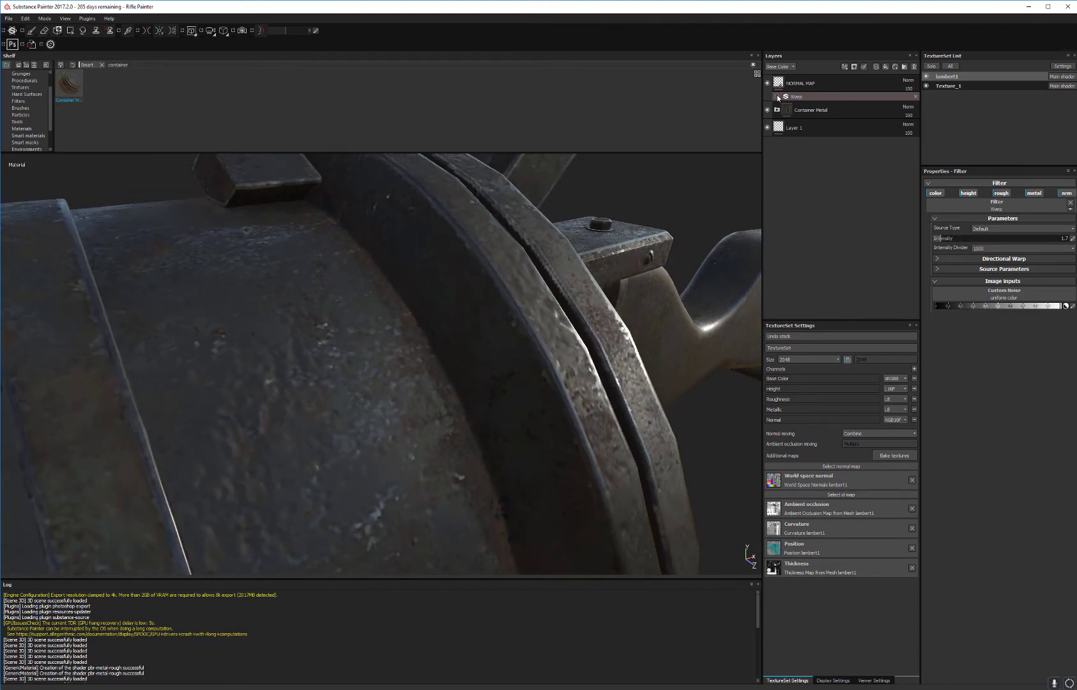
{"action": "left_click", "coordinate": [777, 96]}
{"action": "left_click", "coordinate": [778, 97]}
{"action": "left_click", "coordinate": [778, 96]}
{"action": "left_click", "coordinate": [778, 96]}
{"action": "left_click", "coordinate": [778, 97]}
{"action": "left_click", "coordinate": [778, 96]}
{"action": "left_click", "coordinate": [778, 97]}
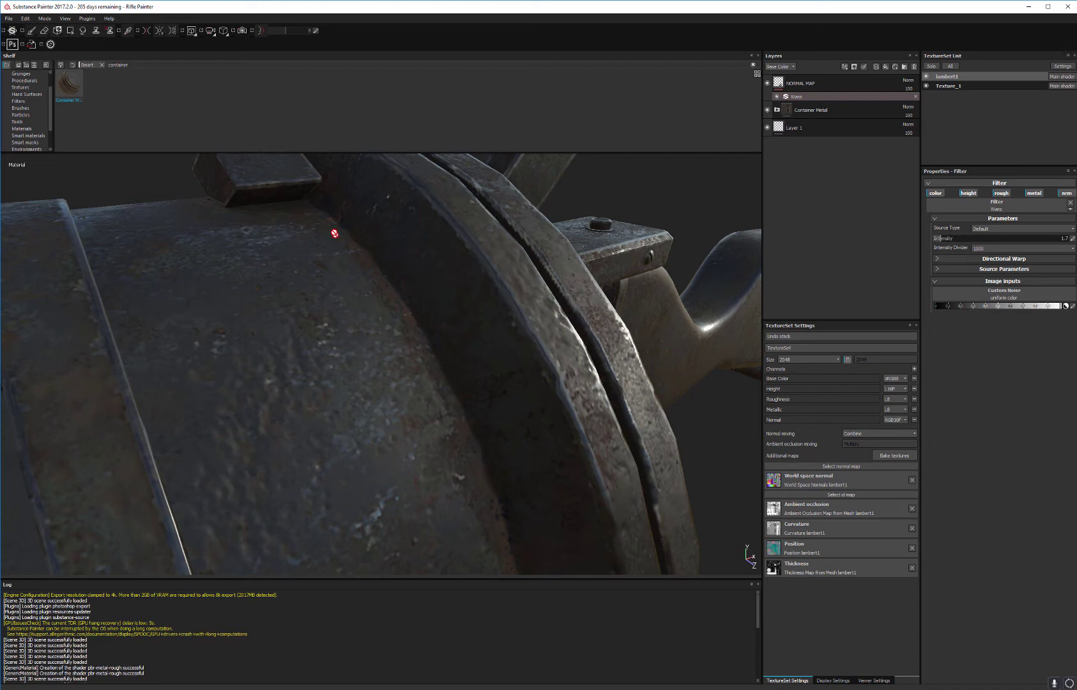
{"action": "left_click_drag", "start_coordinate": [483, 397], "coordinate": [636, 232], "text": "alt"}
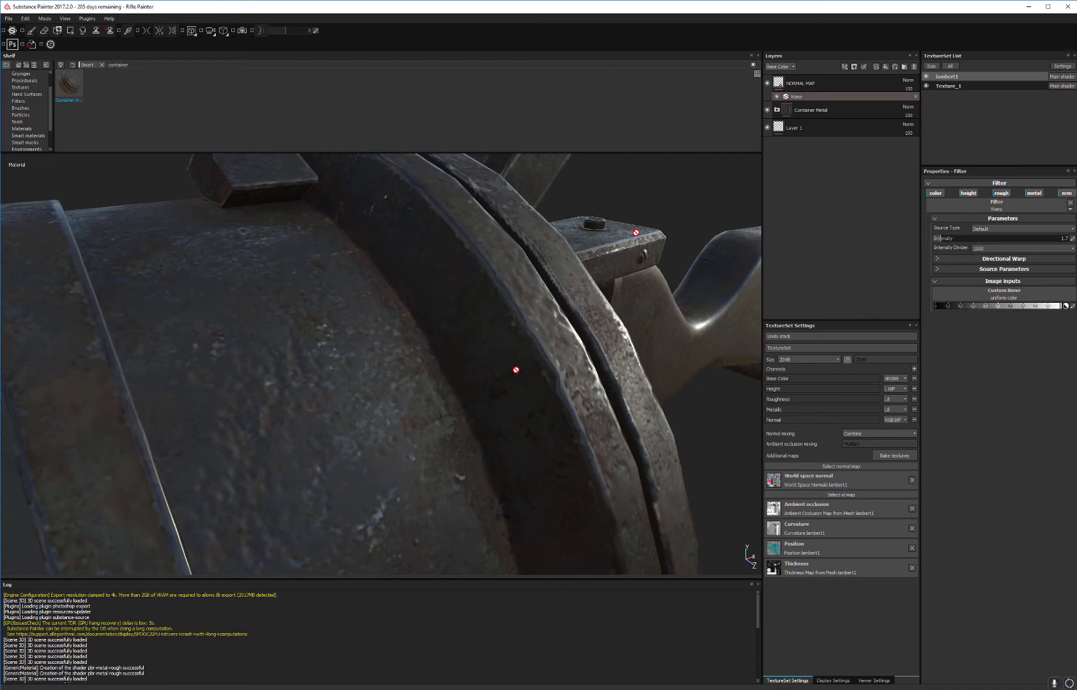
{"action": "left_click", "coordinate": [776, 97]}
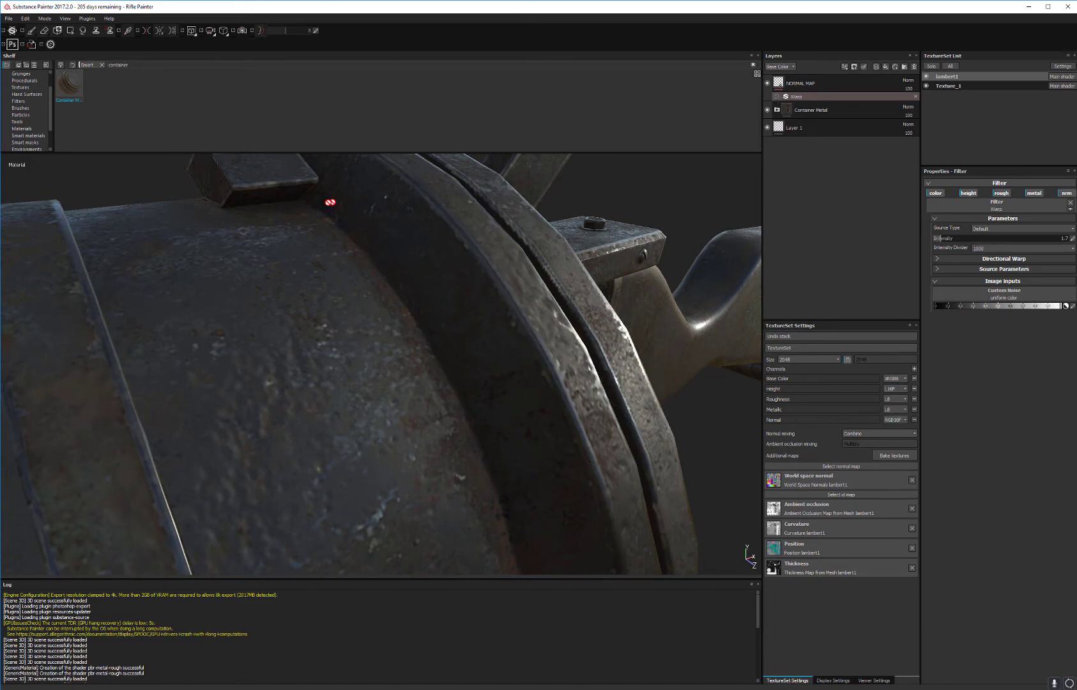
{"action": "left_click", "coordinate": [777, 97]}
{"action": "left_click", "coordinate": [777, 98]}
{"action": "left_click_drag", "start_coordinate": [416, 322], "coordinate": [409, 250], "text": "alt"}
{"action": "right_click_drag", "start_coordinate": [409, 250], "coordinate": [281, 374], "text": "alt"}
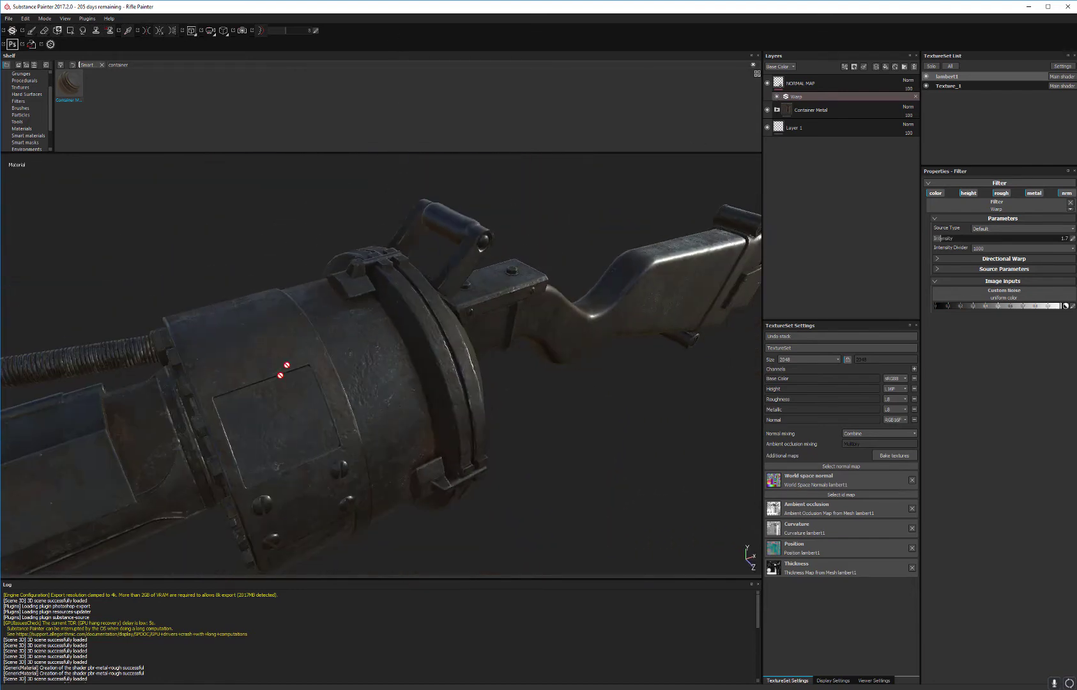
{"action": "left_click_drag", "start_coordinate": [283, 370], "coordinate": [281, 192], "text": "alt"}
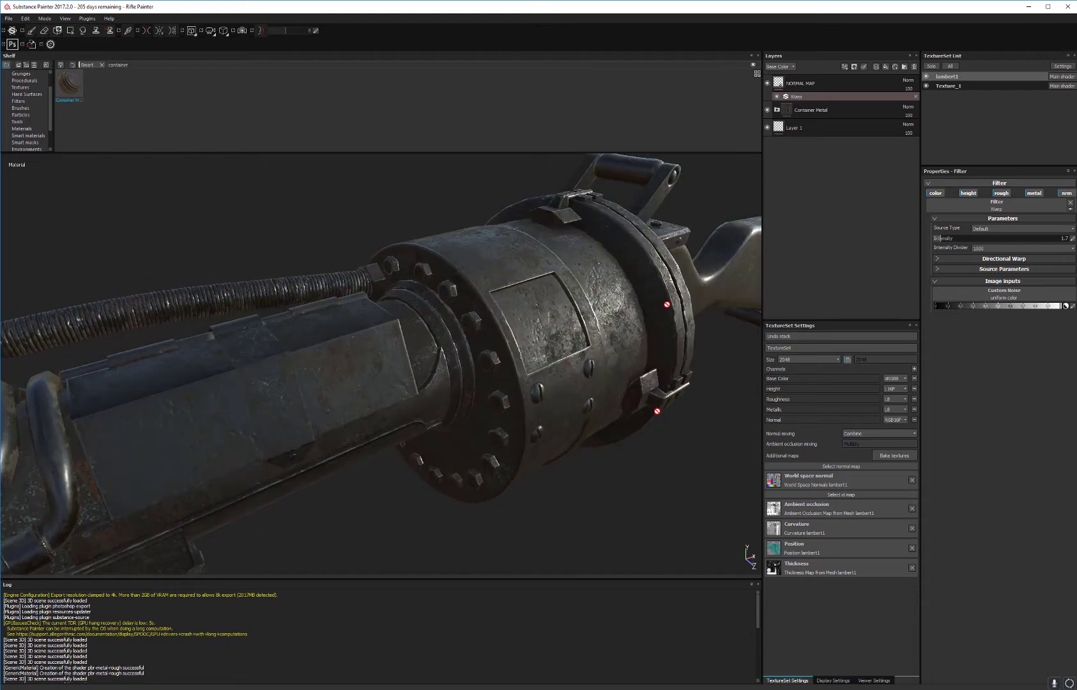
{"action": "left_click_drag", "start_coordinate": [553, 312], "coordinate": [721, 156], "text": "alt"}
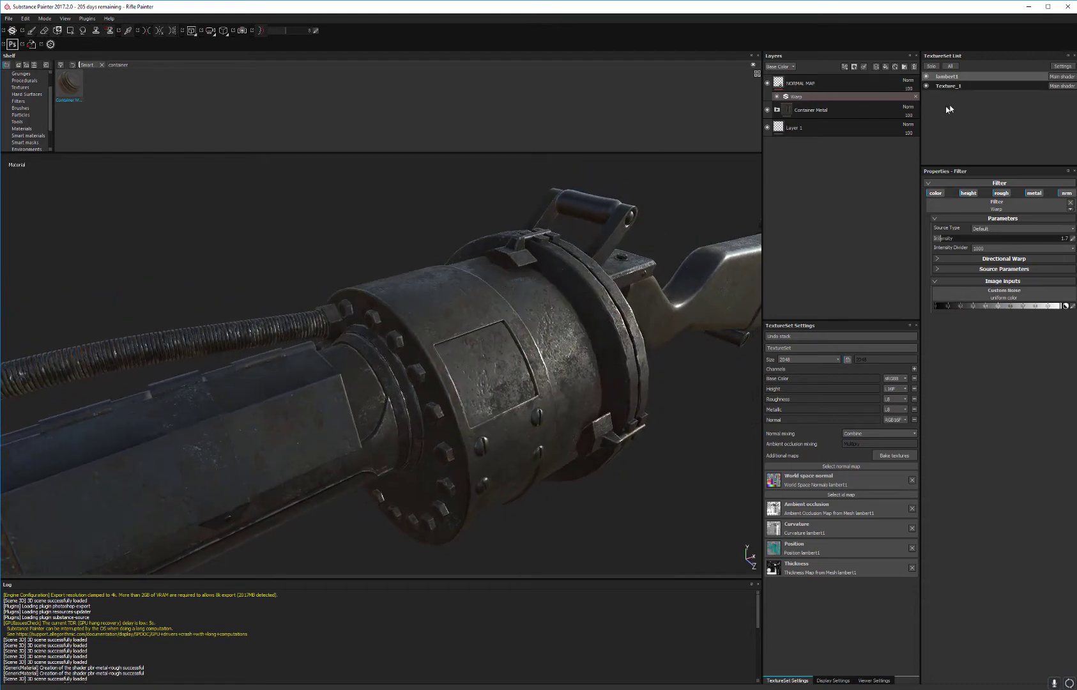
Isolate the Texture_1 texture set and remove its baked Normal map from the additional maps.
{"action": "left_click", "coordinate": [981, 86]}
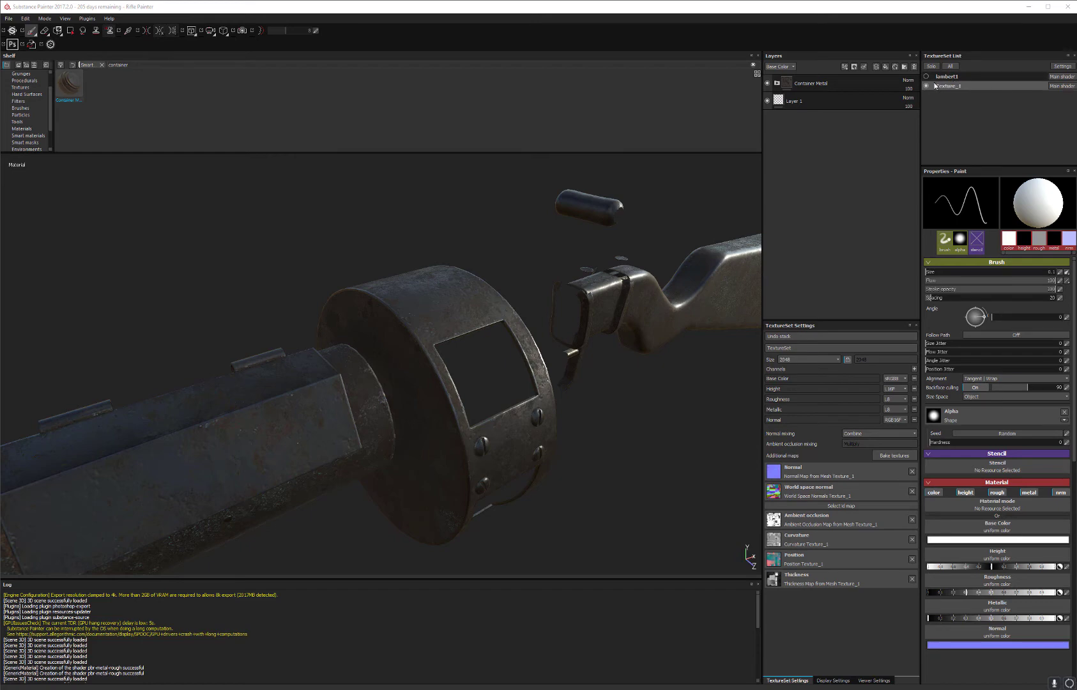
{"action": "right_click_drag", "start_coordinate": [415, 354], "coordinate": [423, 452], "text": "alt"}
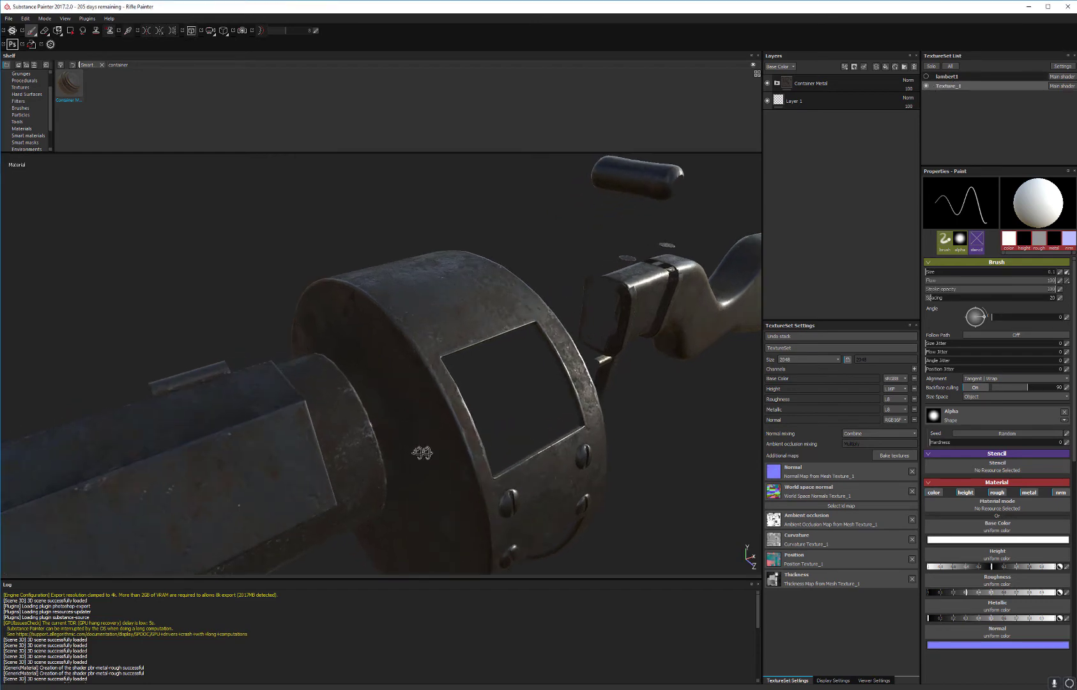
{"action": "left_click", "coordinate": [913, 472]}
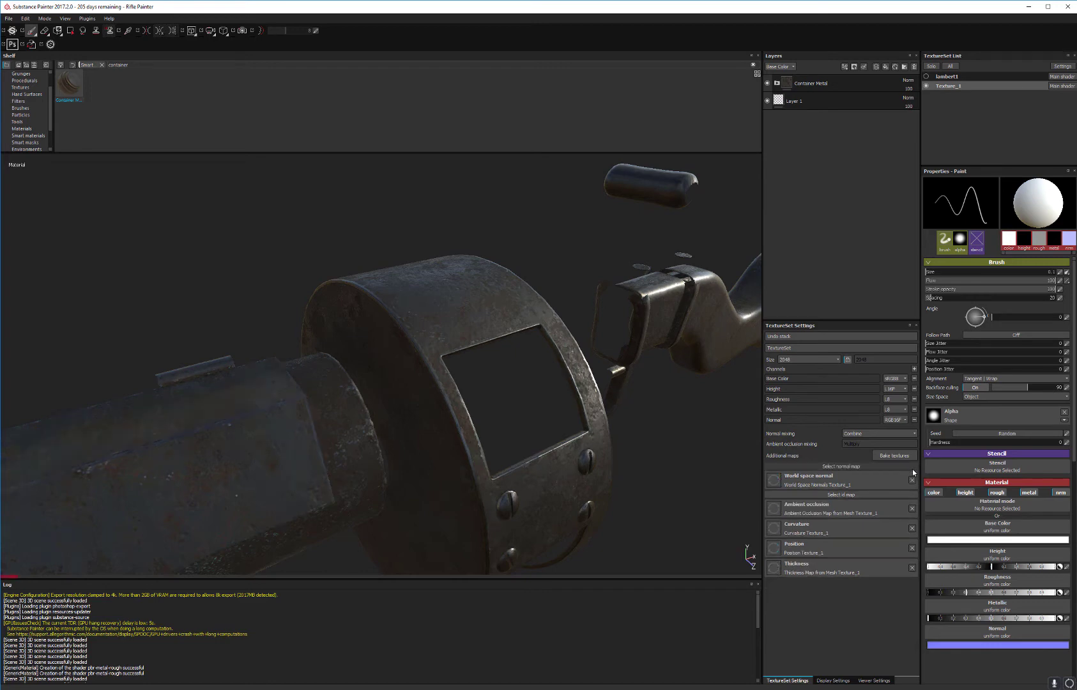
{"action": "left_click_drag", "start_coordinate": [559, 297], "coordinate": [516, 316], "text": "alt"}
{"action": "middle_click_drag", "start_coordinate": [513, 327], "coordinate": [584, 269], "text": "alt"}
{"action": "left_click_drag", "start_coordinate": [584, 269], "coordinate": [575, 278], "text": "alt"}
{"action": "right_click_drag", "start_coordinate": [575, 278], "coordinate": [545, 269], "text": "alt"}
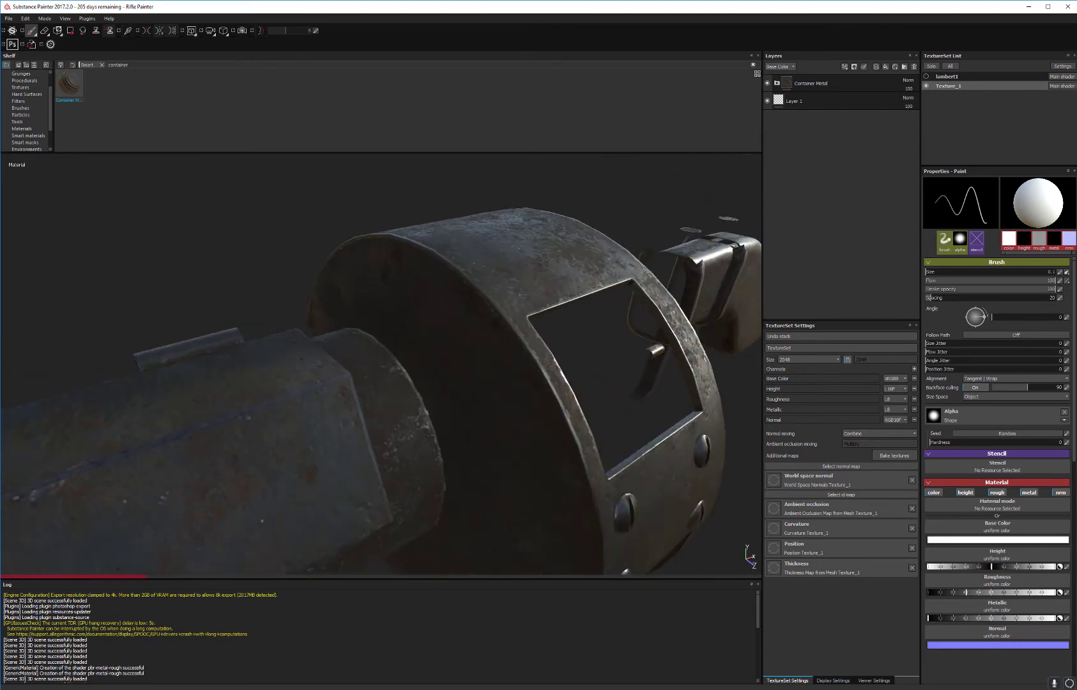
{"action": "middle_click_drag", "start_coordinate": [545, 268], "coordinate": [563, 242], "text": "alt"}
{"action": "right_click_drag", "start_coordinate": [563, 242], "coordinate": [564, 243], "text": "alt"}
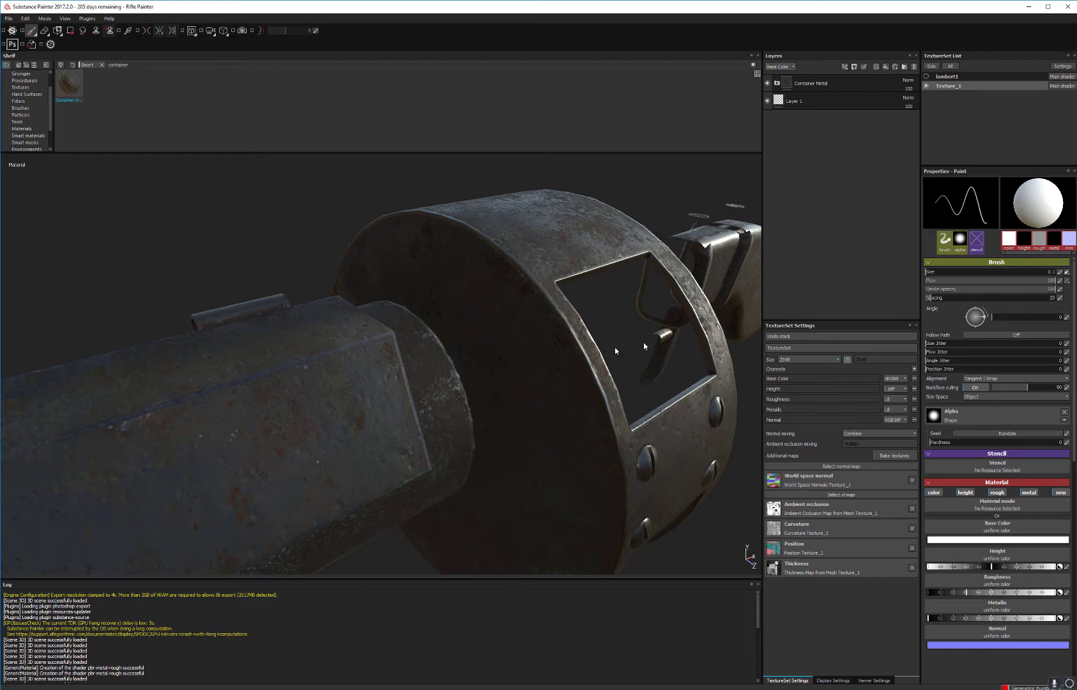
{"action": "left_click_drag", "start_coordinate": [583, 361], "coordinate": [615, 366], "text": "alt"}
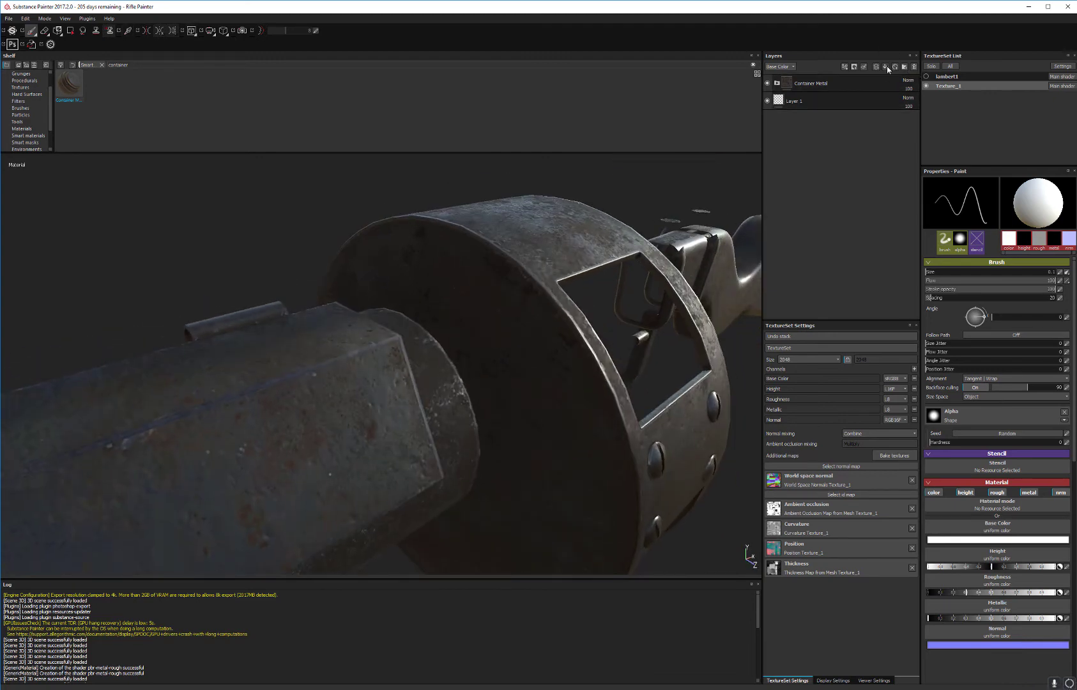
Add a fill layer to Texture_1 and disable its color, height, rough and metal channels, leaving only the normal channel.
{"action": "left_click", "coordinate": [887, 66]}
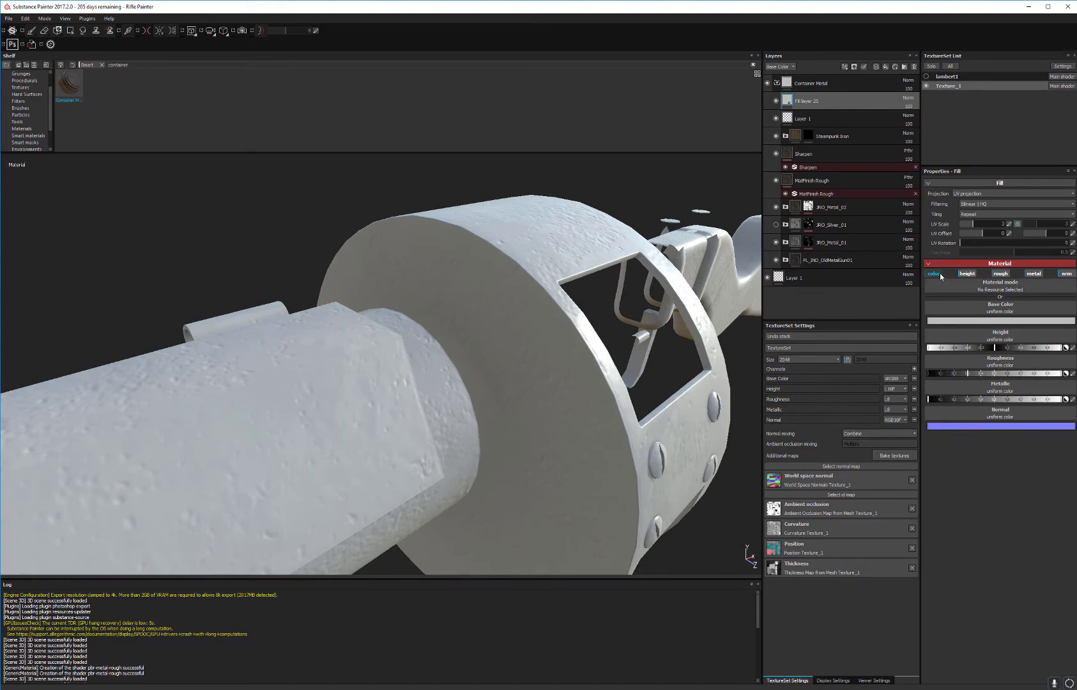
{"action": "left_click", "coordinate": [938, 273]}
{"action": "left_click", "coordinate": [967, 273]}
{"action": "left_click", "coordinate": [1000, 274]}
{"action": "left_click", "coordinate": [1036, 274]}
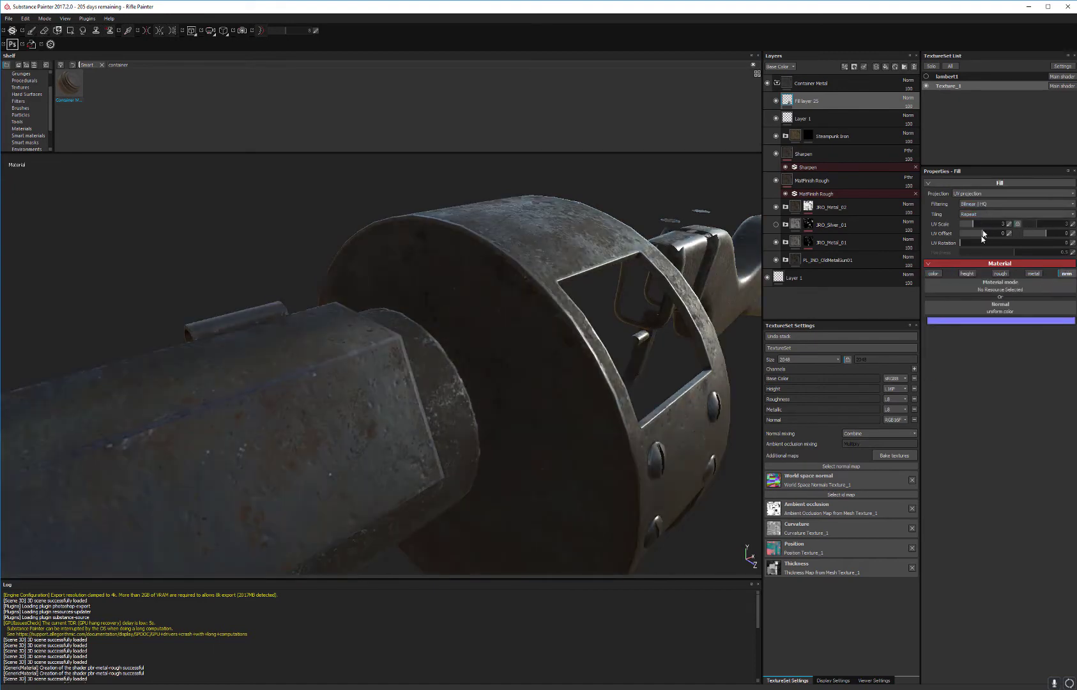
Set the fill layer's UV scale to 1 and assign Normal Map from Mesh Texture_1 to its normal channel.
{"action": "left_click", "coordinate": [1010, 225]}
{"action": "type", "text": "1"}
{"action": "key", "text": "Return"}
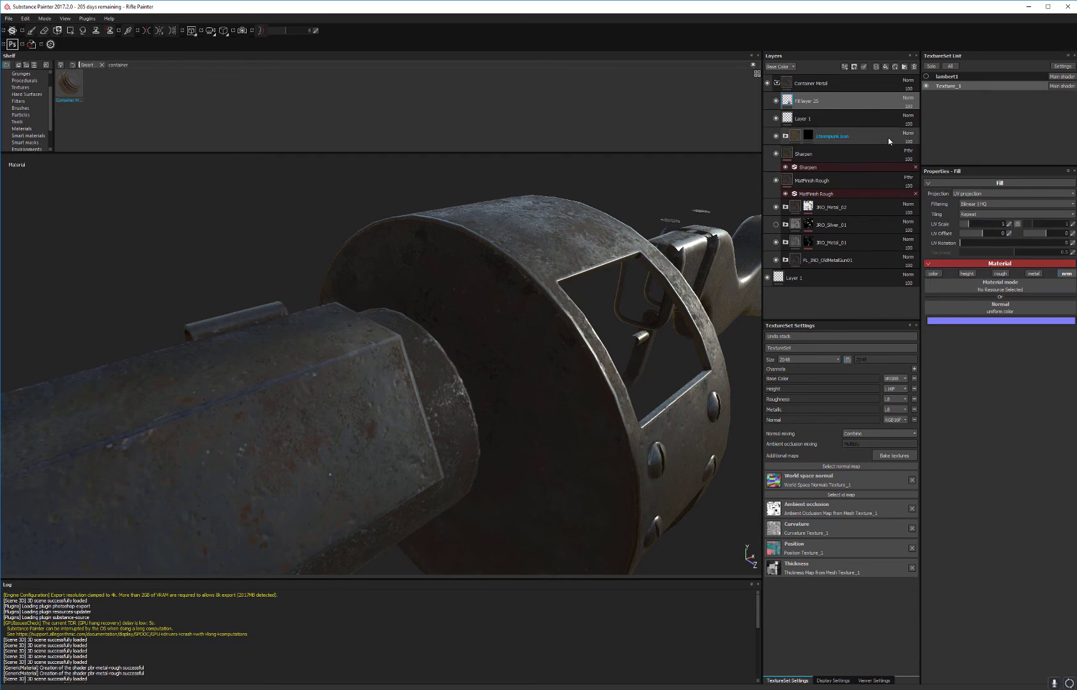
{"action": "left_click", "coordinate": [1003, 312]}
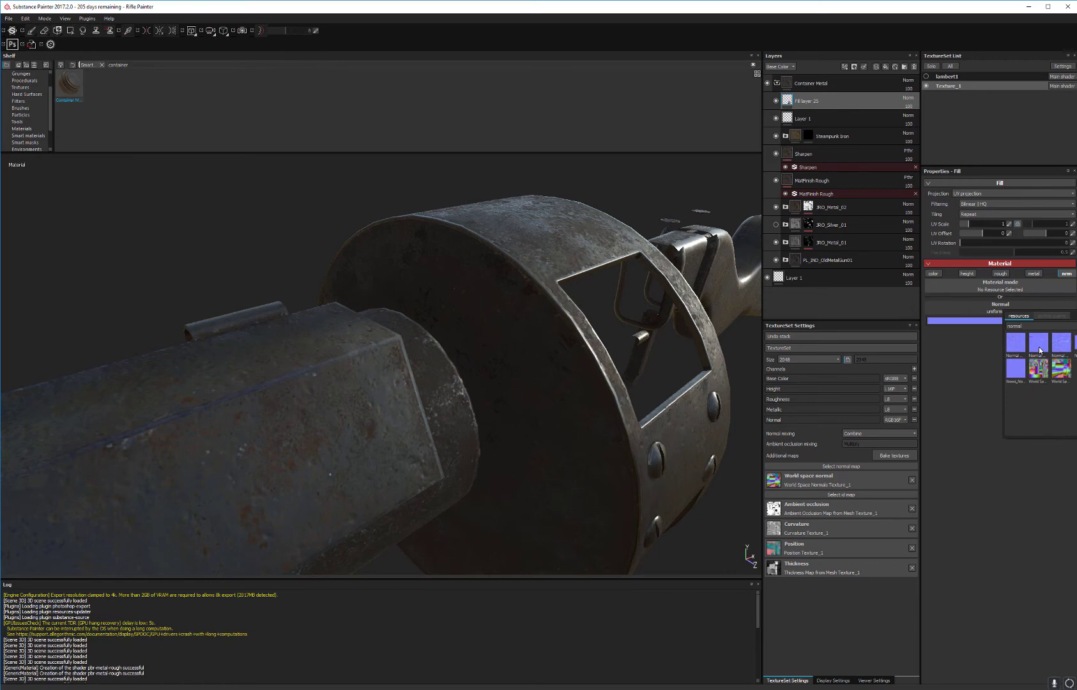
{"action": "mouse_move", "coordinate": [1040, 350]}
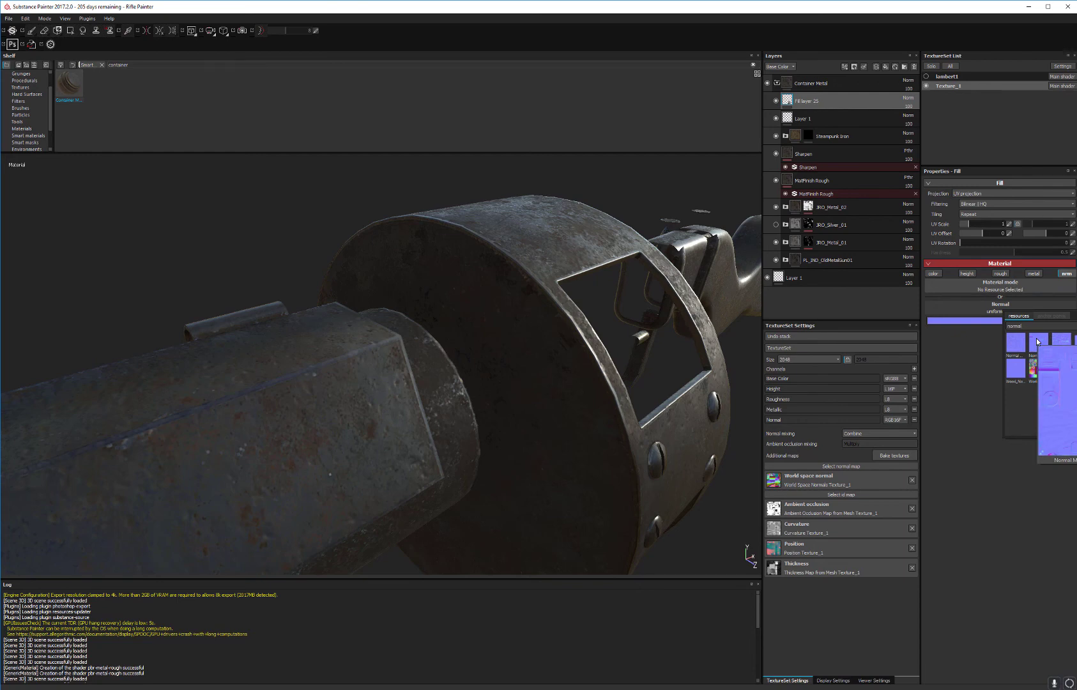
{"action": "left_click", "coordinate": [1037, 342]}
{"action": "mouse_move", "coordinate": [649, 372]}
{"action": "left_mouse_down", "text": "alt"}
{"action": "mouse_move", "coordinate": [596, 394]}
{"action": "mouse_move", "coordinate": [652, 391]}
{"action": "left_mouse_up", "text": "alt"}
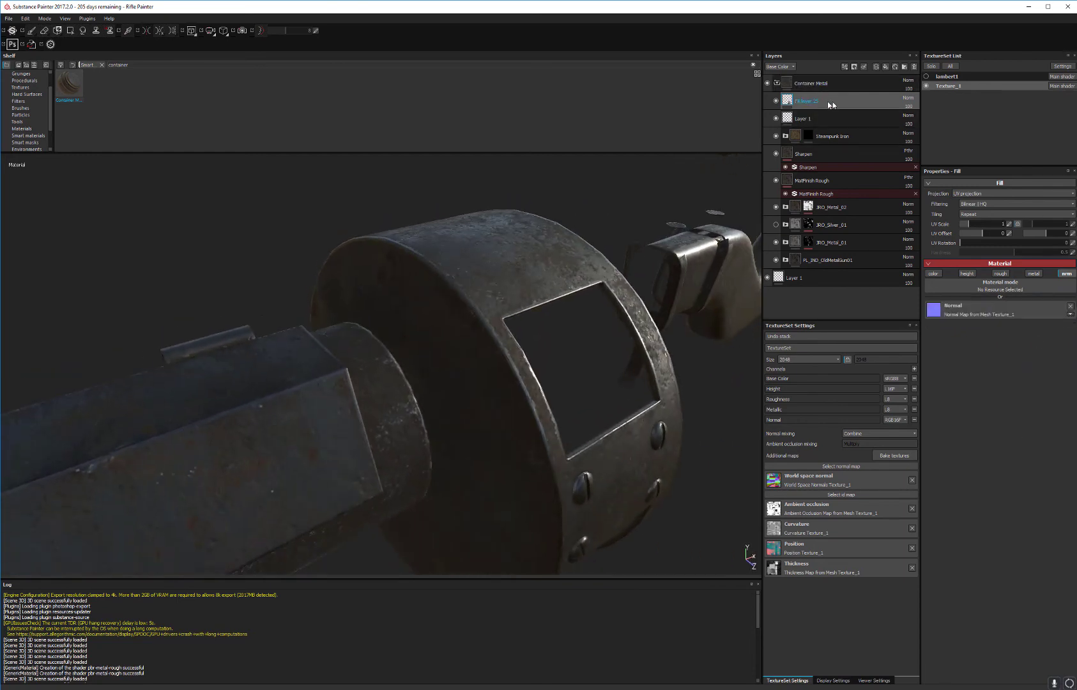
Move the fill layer out of the Container Metal folder to the top of the stack and compare the surface with it hidden.
{"action": "left_click_drag", "start_coordinate": [828, 99], "coordinate": [838, 74]}
{"action": "left_click", "coordinate": [776, 101]}
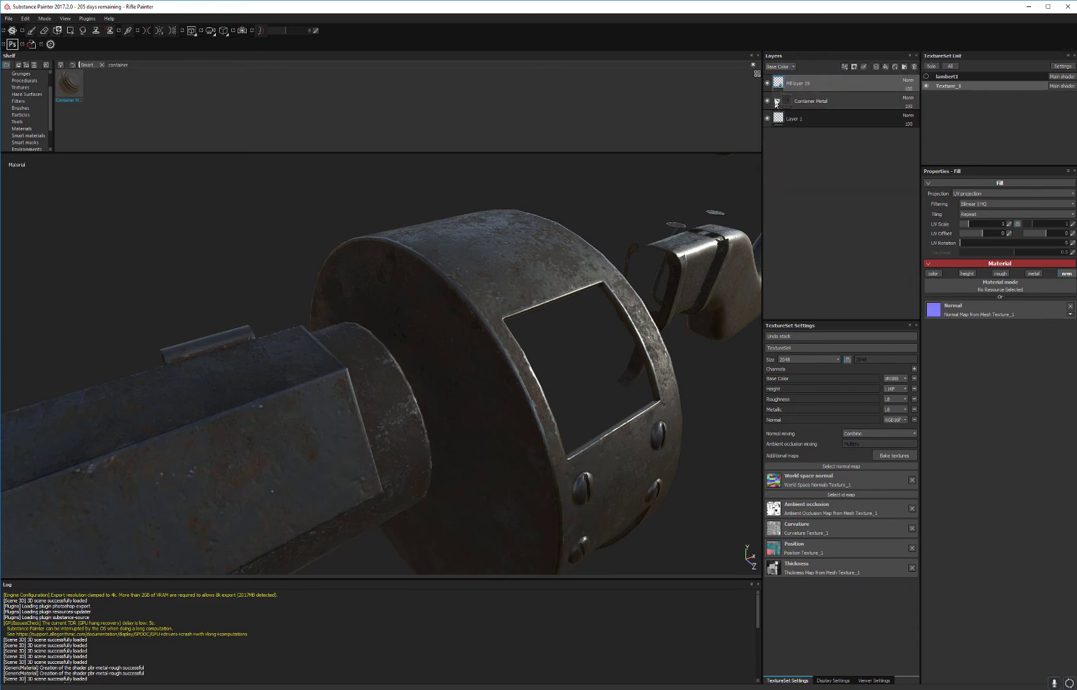
{"action": "left_click", "coordinate": [767, 83]}
{"action": "left_click", "coordinate": [768, 83]}
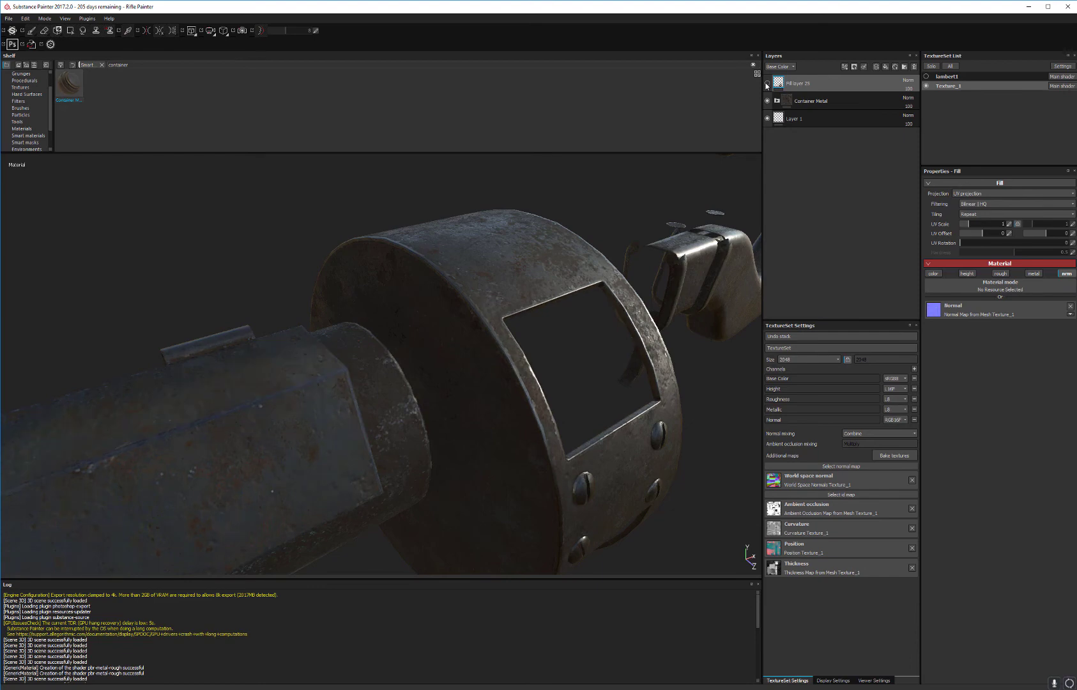
{"action": "left_click_drag", "start_coordinate": [454, 301], "coordinate": [636, 282], "text": "alt"}
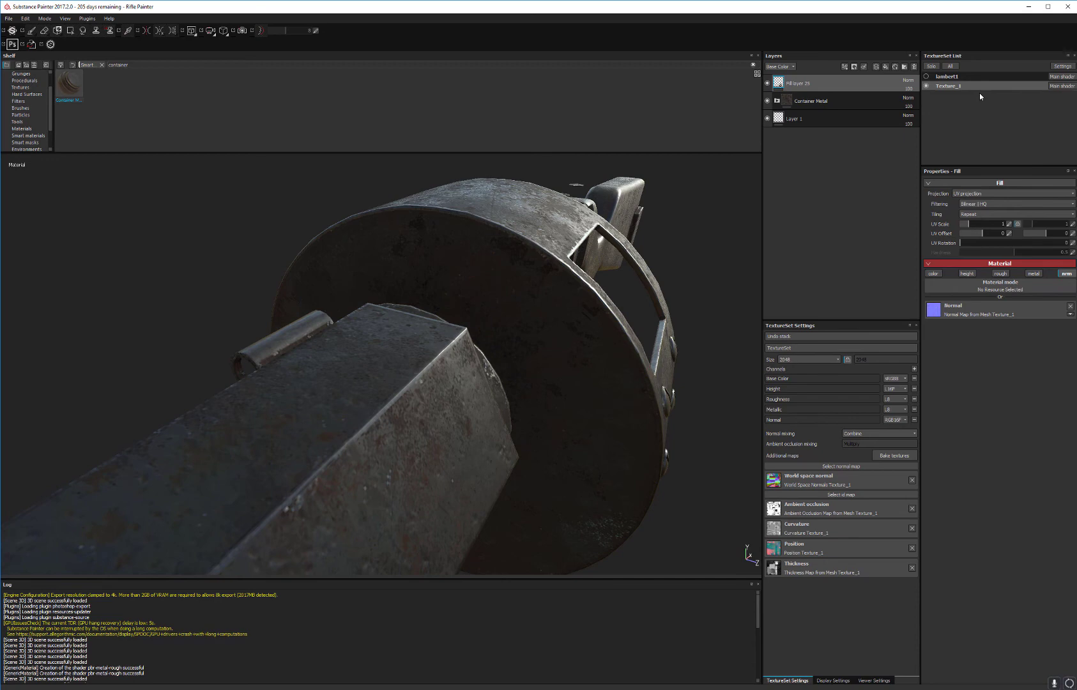
Add a filter to the Texture_1 normal fill layer and set it to Warp.
{"action": "right_click", "coordinate": [860, 88]}
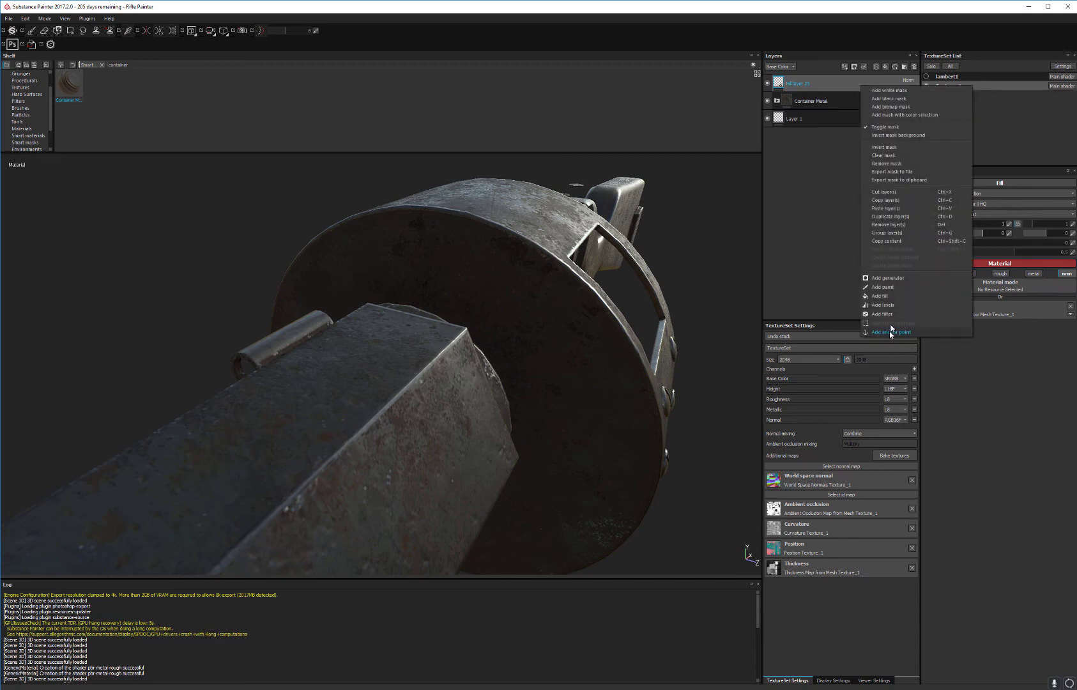
{"action": "left_click", "coordinate": [882, 314]}
{"action": "left_click", "coordinate": [1010, 206]}
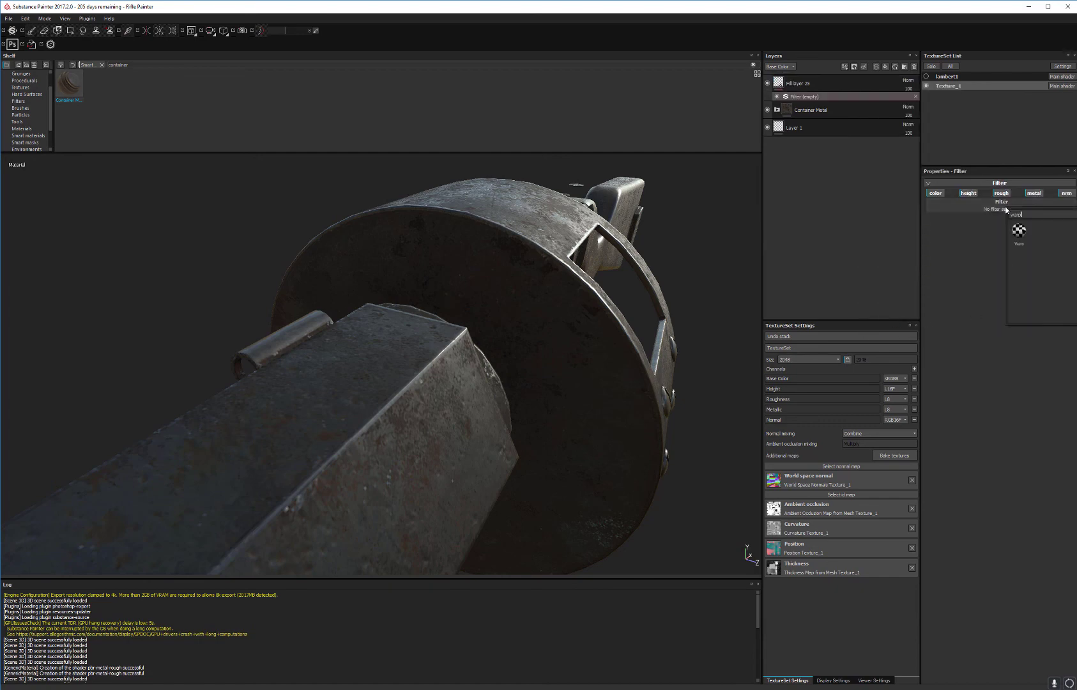
{"action": "left_click", "coordinate": [1024, 237]}
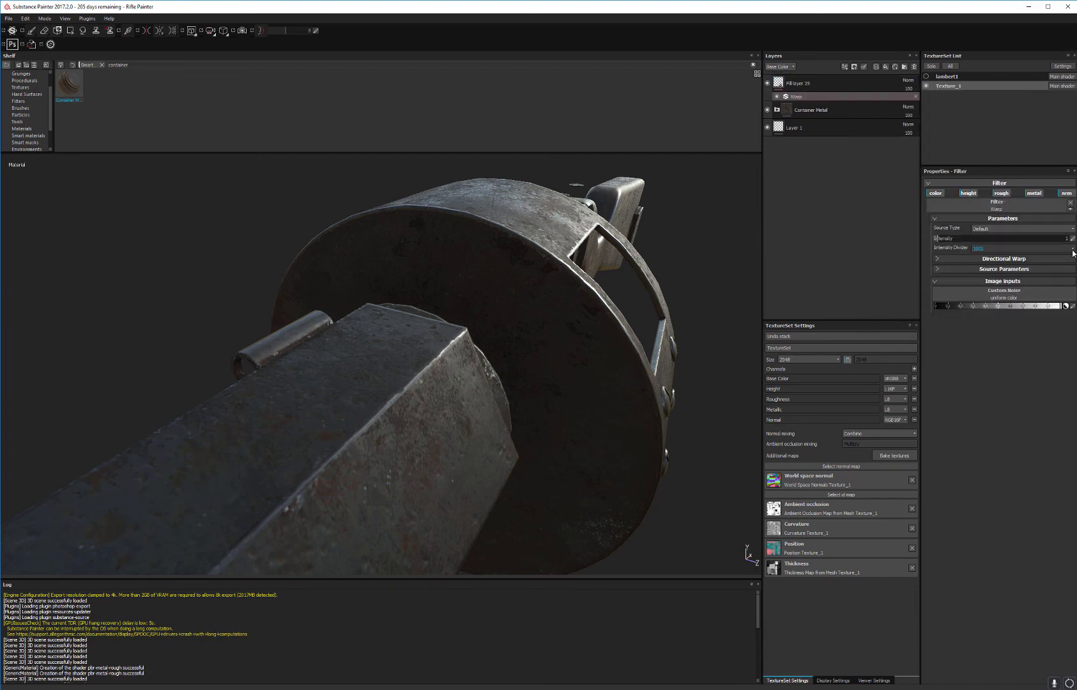
Set the new Warp filter's intensity to 1.7 and inspect the barrel housing's edges.
{"action": "left_click", "coordinate": [1074, 239]}
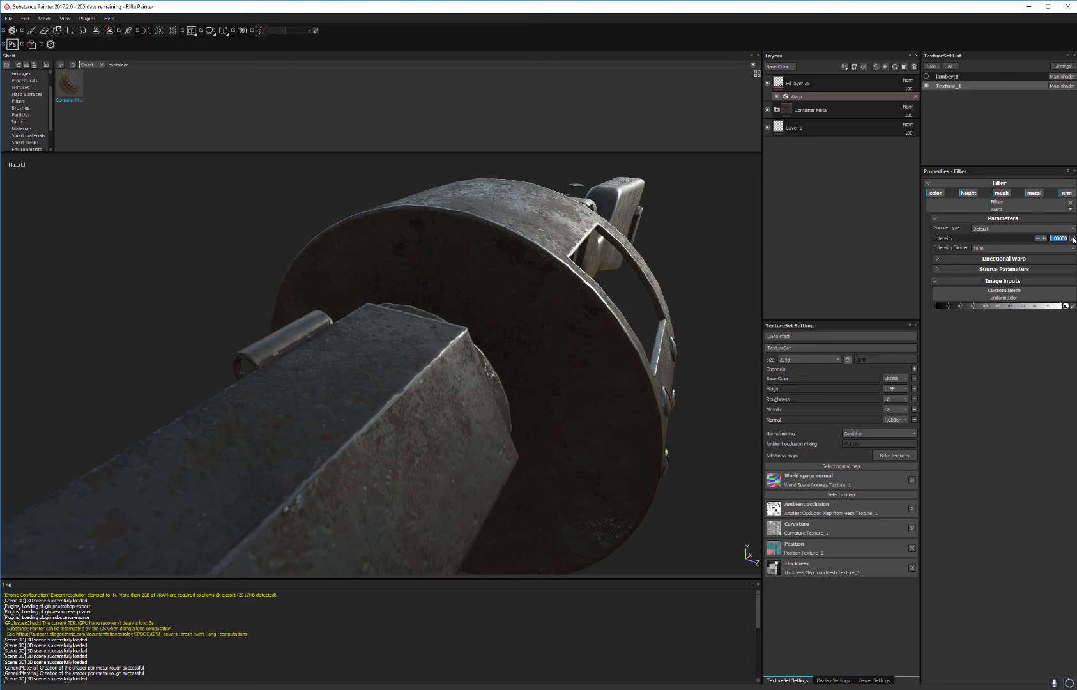
{"action": "type", "text": "1.7"}
{"action": "key", "text": "Return"}
{"action": "left_click_drag", "start_coordinate": [481, 334], "coordinate": [533, 329], "text": "alt"}
{"action": "left_click_drag", "start_coordinate": [627, 281], "coordinate": [506, 383], "text": "alt"}
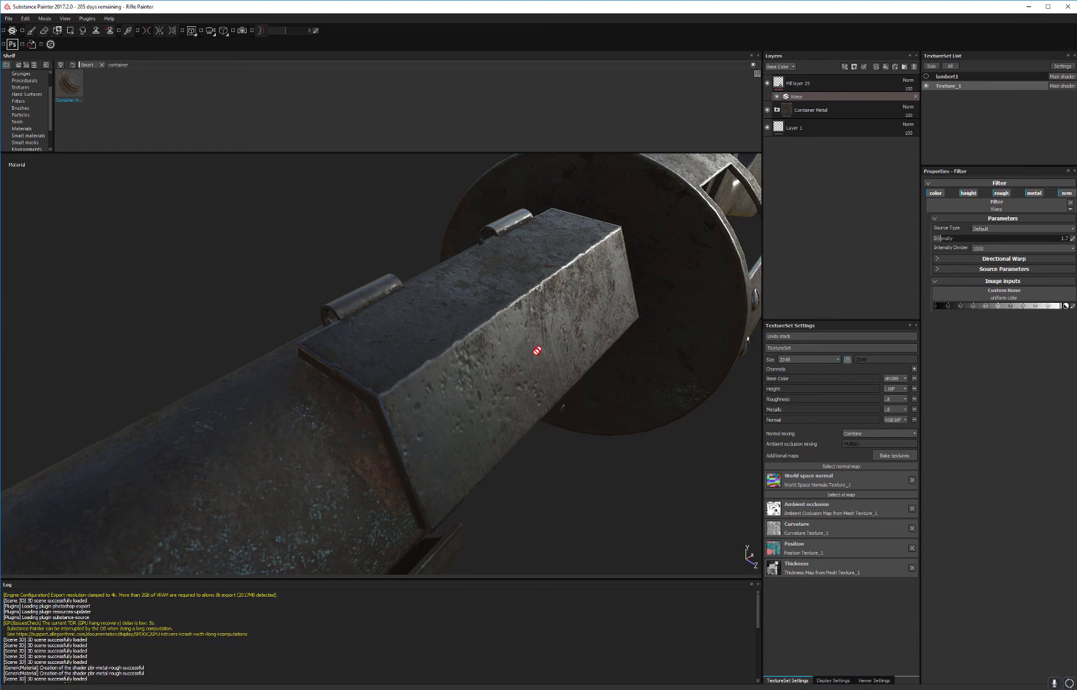
{"action": "left_click_drag", "start_coordinate": [505, 358], "coordinate": [562, 304], "text": "alt"}
{"action": "middle_click_drag", "start_coordinate": [563, 304], "coordinate": [472, 290], "text": "alt"}
{"action": "right_click_drag", "start_coordinate": [473, 290], "coordinate": [533, 378], "text": "alt"}
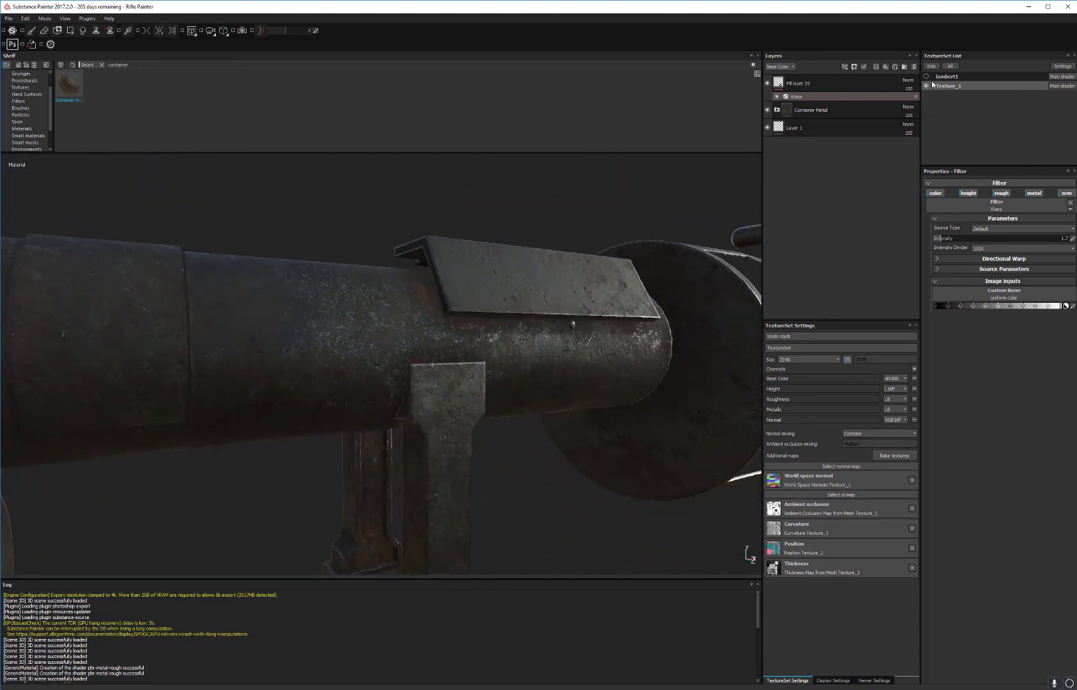
Show the lambert1 texture set again and examine the warped edges across the complete rifle.
{"action": "left_click", "coordinate": [927, 77]}
{"action": "left_click_drag", "start_coordinate": [496, 334], "coordinate": [600, 315], "text": "alt"}
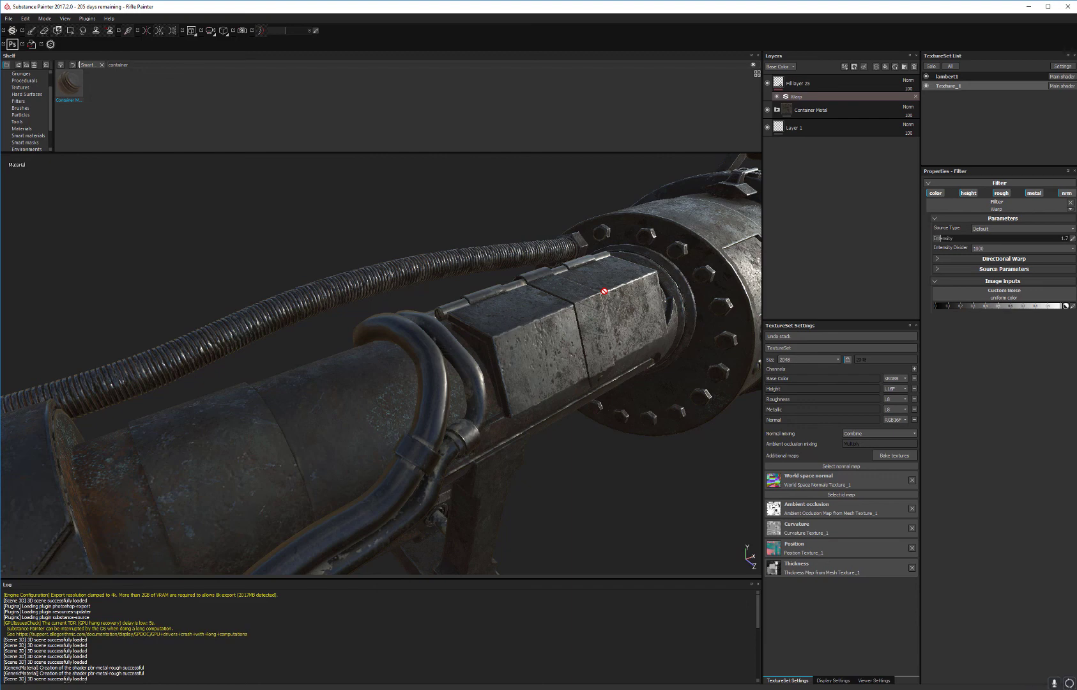
{"action": "left_click_drag", "start_coordinate": [604, 402], "coordinate": [583, 273], "text": "alt"}
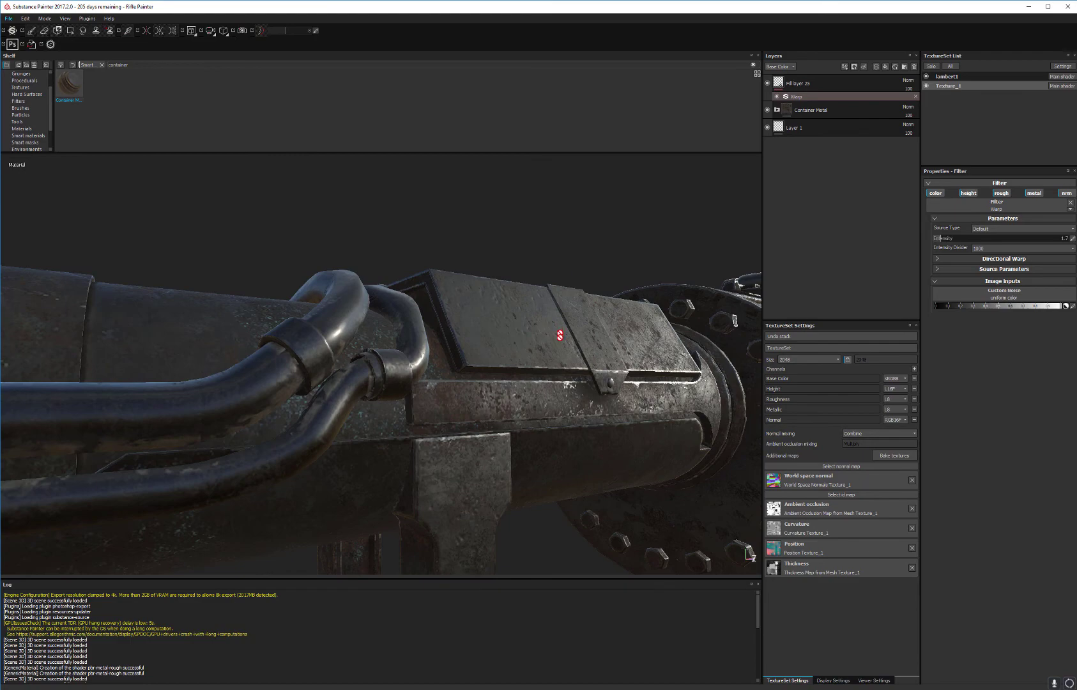
{"action": "left_click_drag", "start_coordinate": [560, 334], "coordinate": [524, 456], "text": "alt"}
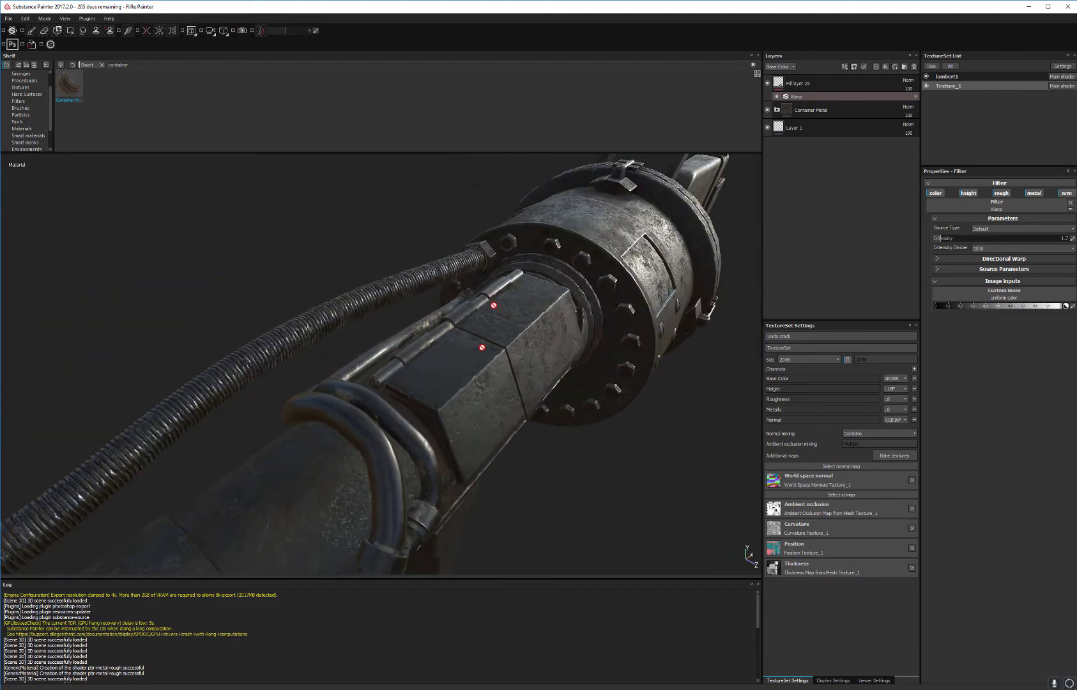
{"action": "left_click_drag", "start_coordinate": [482, 347], "coordinate": [567, 322], "text": "alt"}
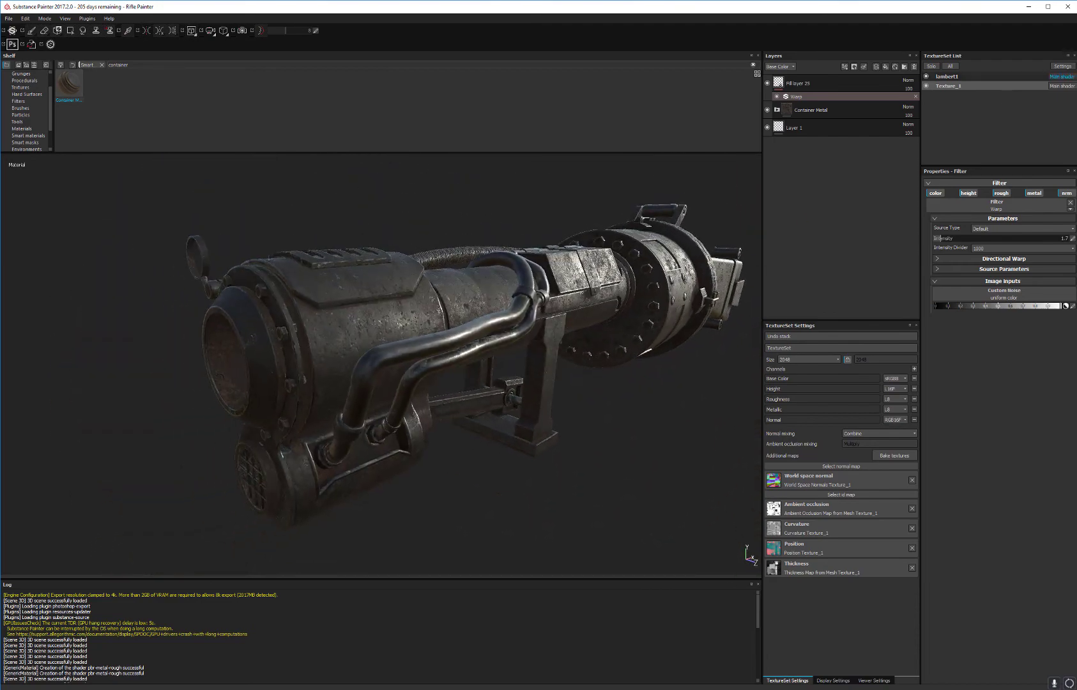